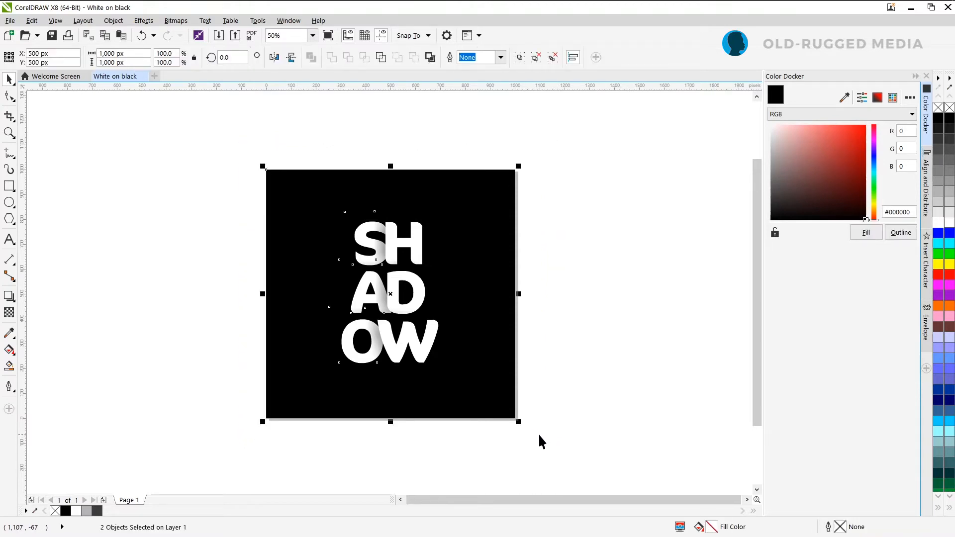
click(247, 152)
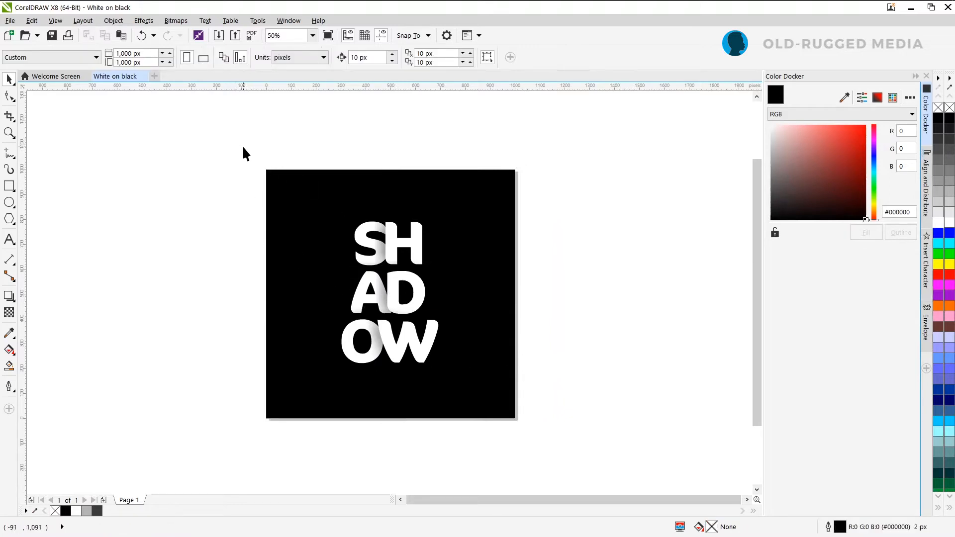
drag(243, 145, 546, 441)
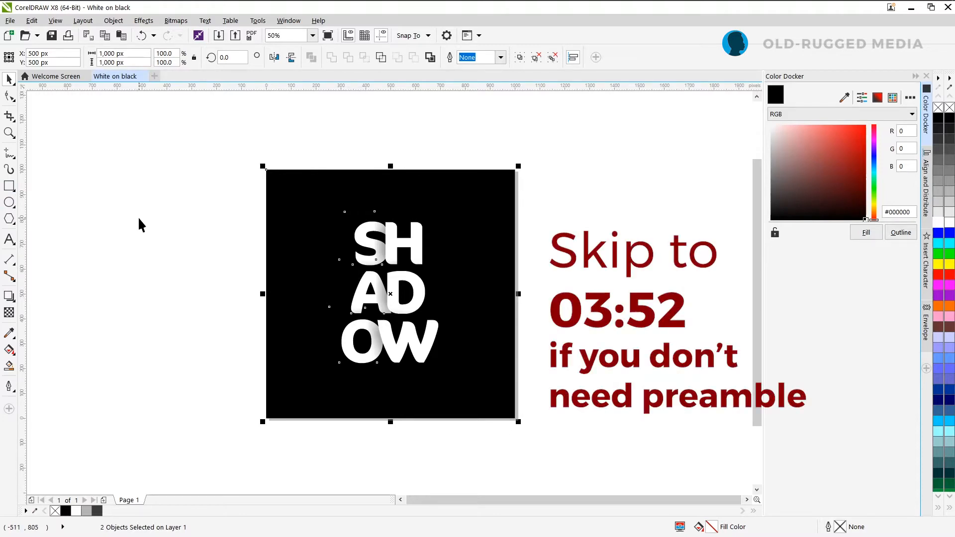
Start a new document named "Shadow Tutorial" with pixels as its unit of measurement.
key(ctrl+n)
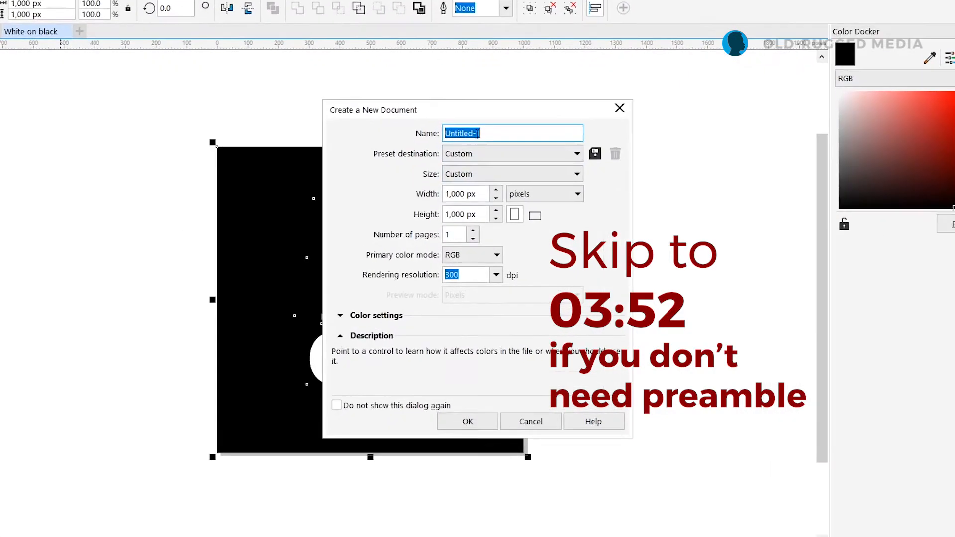
text(Shadow)
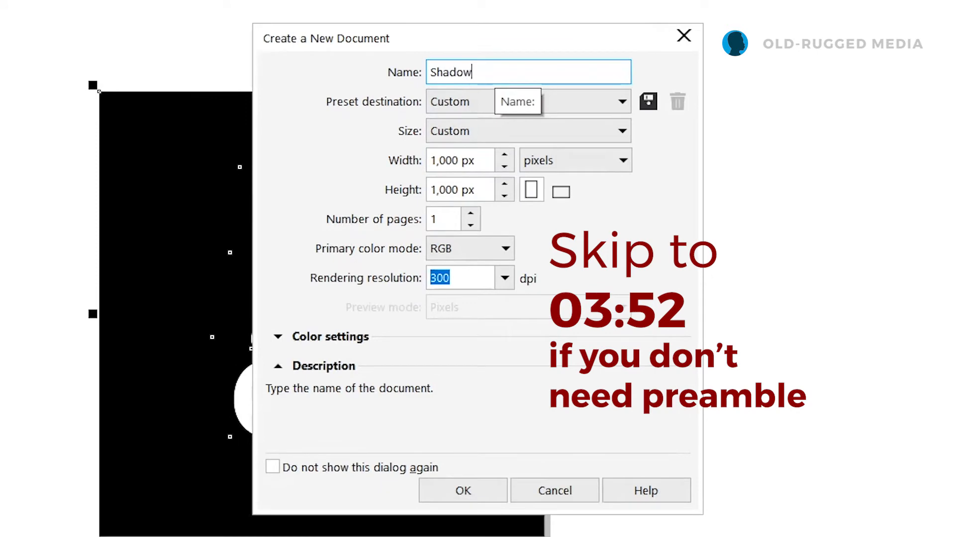
text( Tutorial)
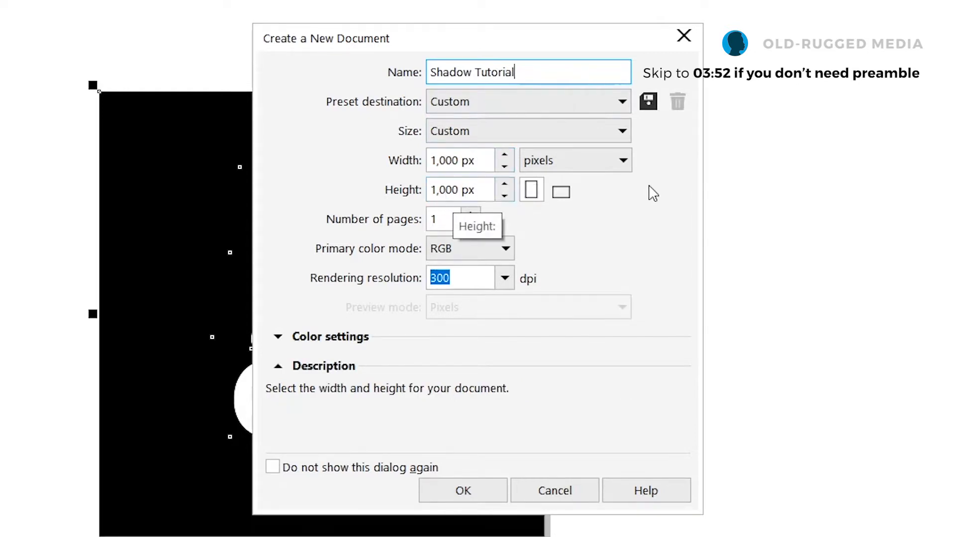
click(582, 168)
click(581, 166)
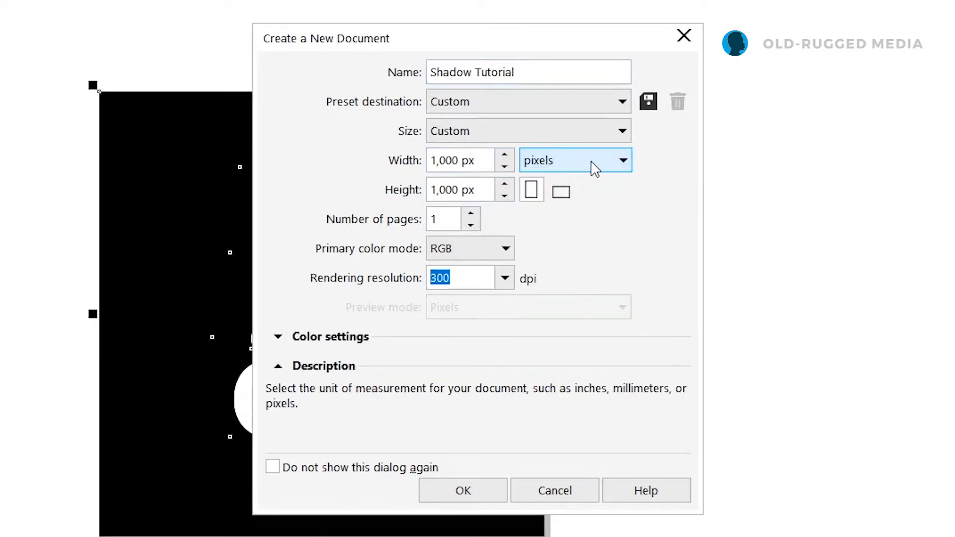
click(593, 168)
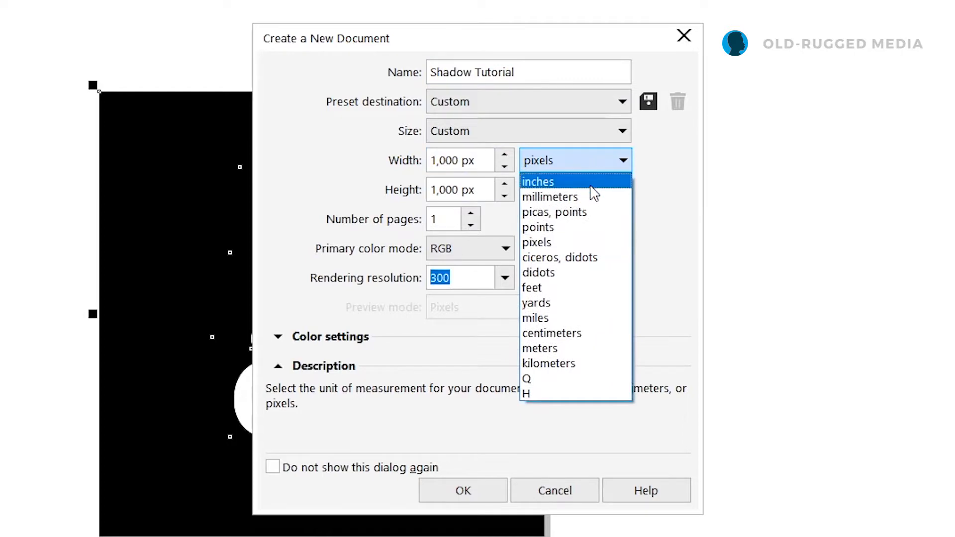
click(557, 245)
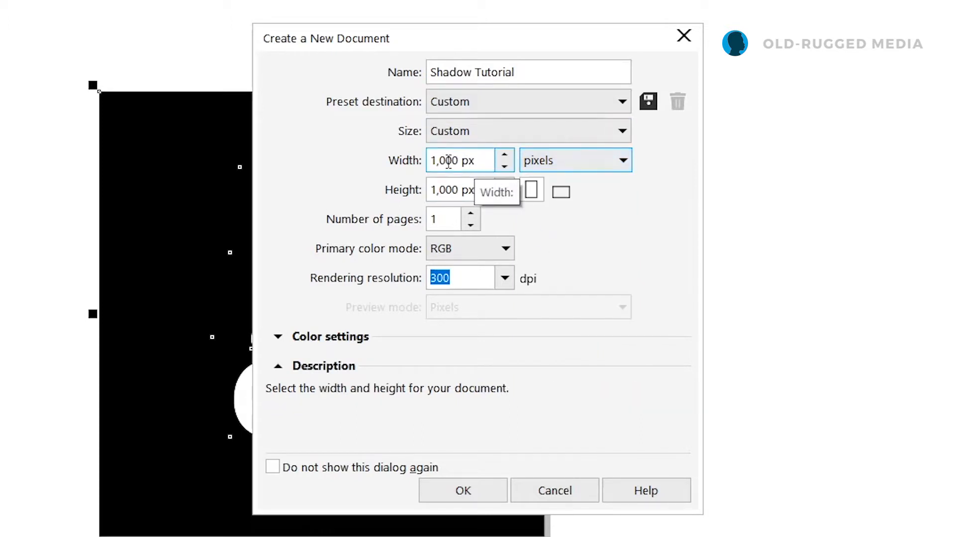
Keep the new document at one page and choose RGB as its primary color mode.
click(440, 219)
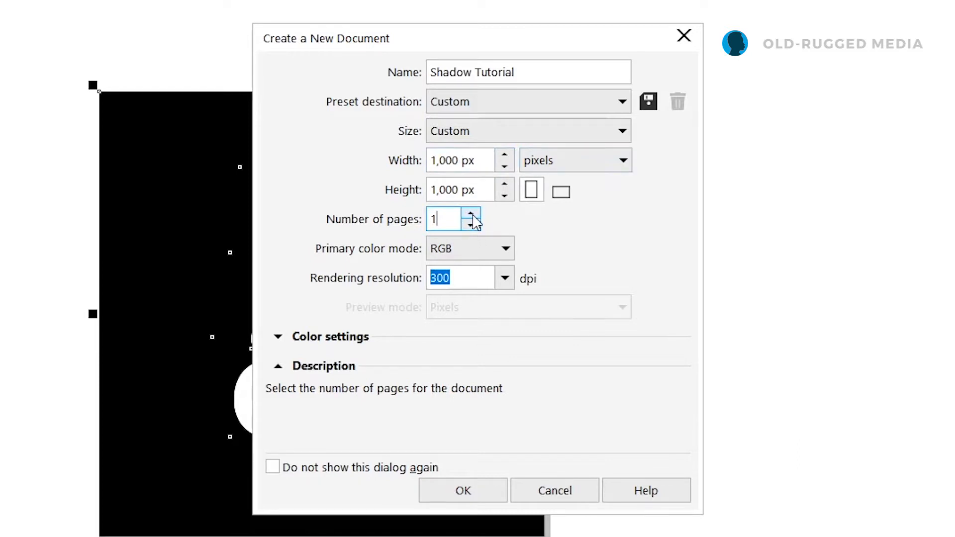
click(468, 251)
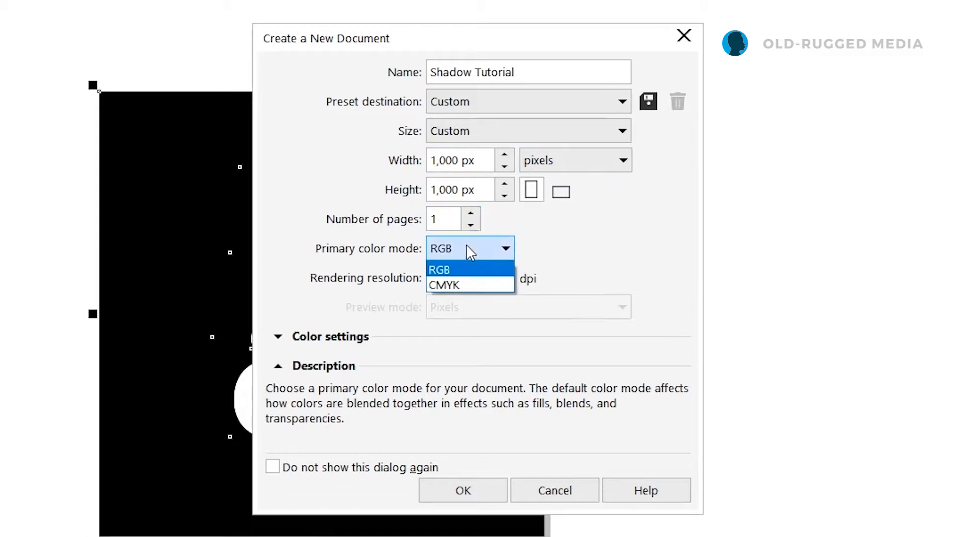
click(471, 281)
click(503, 251)
click(468, 267)
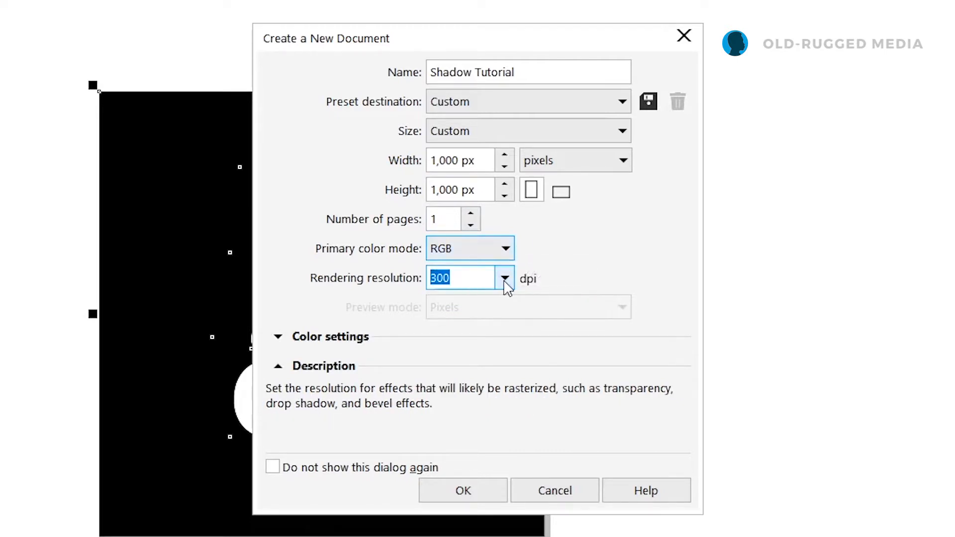
Try a rendering resolution of 72 dpi for the new document.
click(505, 279)
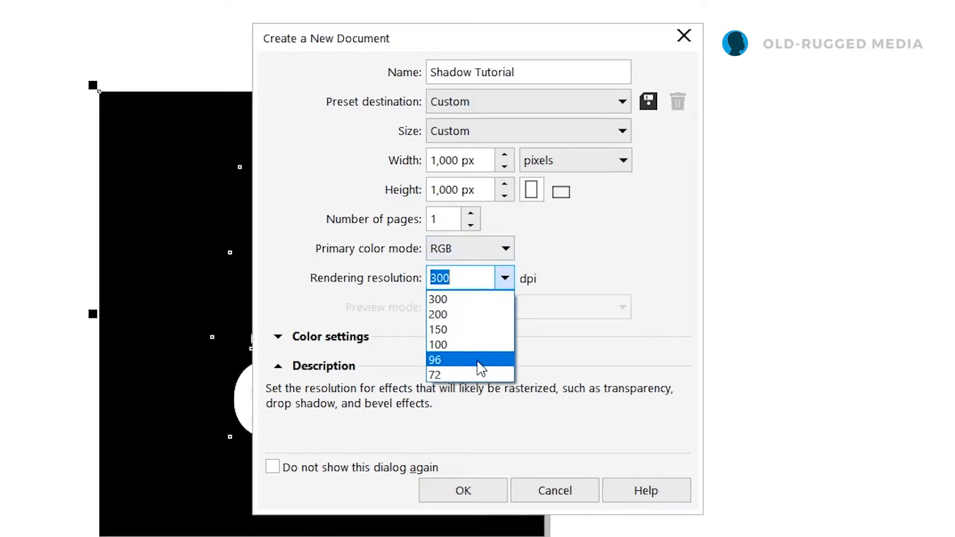
click(458, 369)
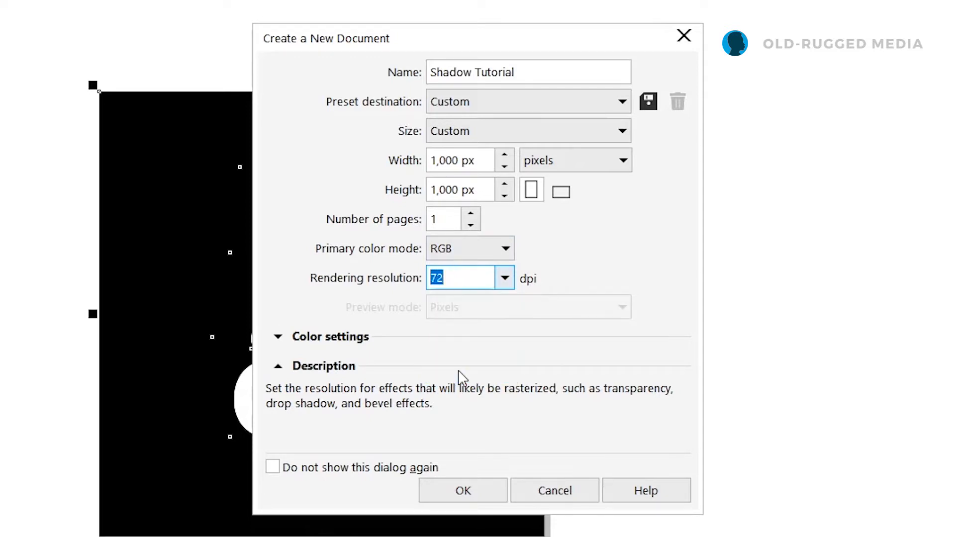
click(505, 279)
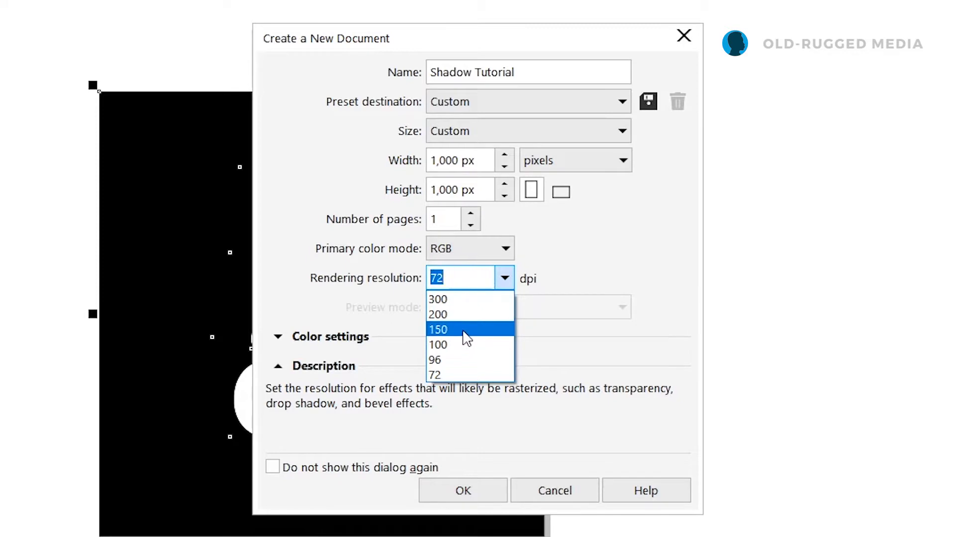
click(505, 280)
Set the rendering resolution to 300 dpi and create the document.
click(504, 282)
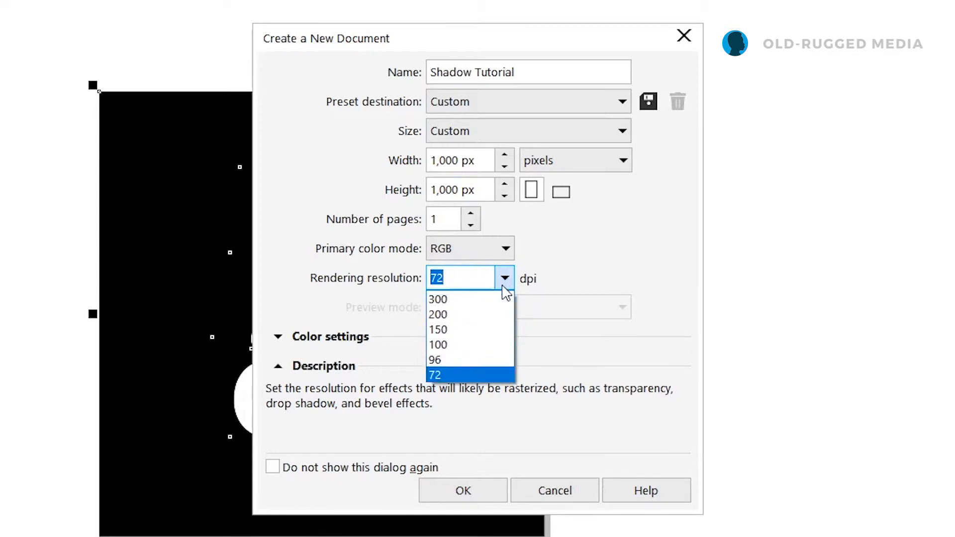
click(485, 301)
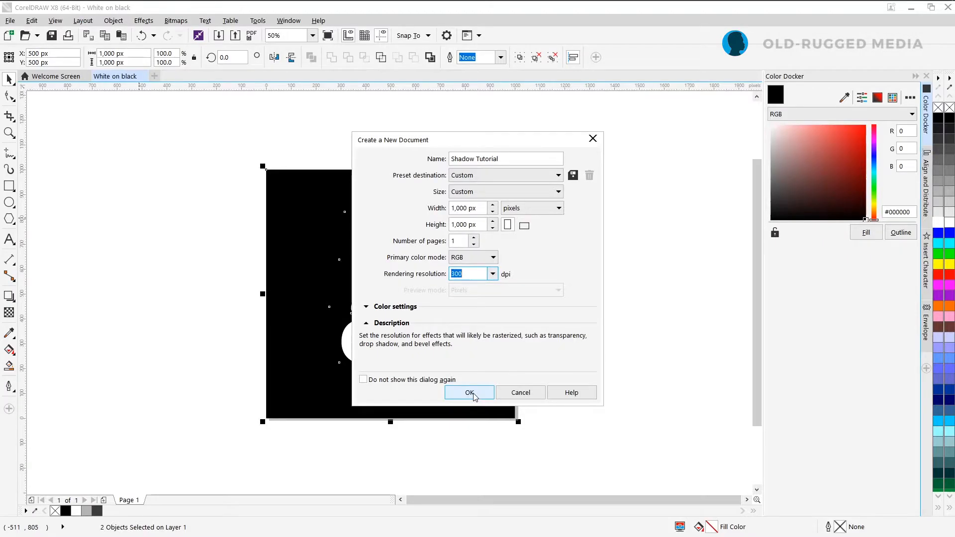
click(473, 393)
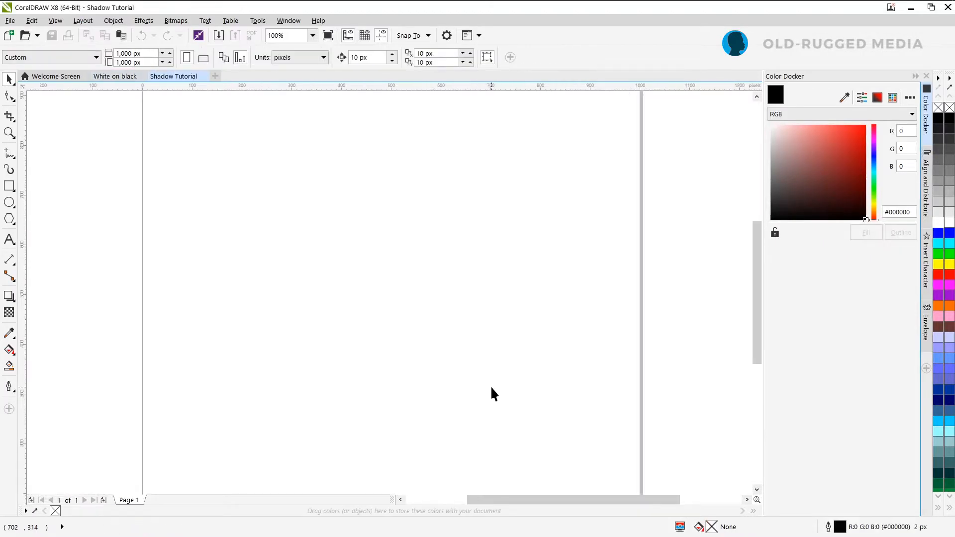
Zoom the view so that the whole blank page can be seen.
mouse_move(41, 17)
key(z)
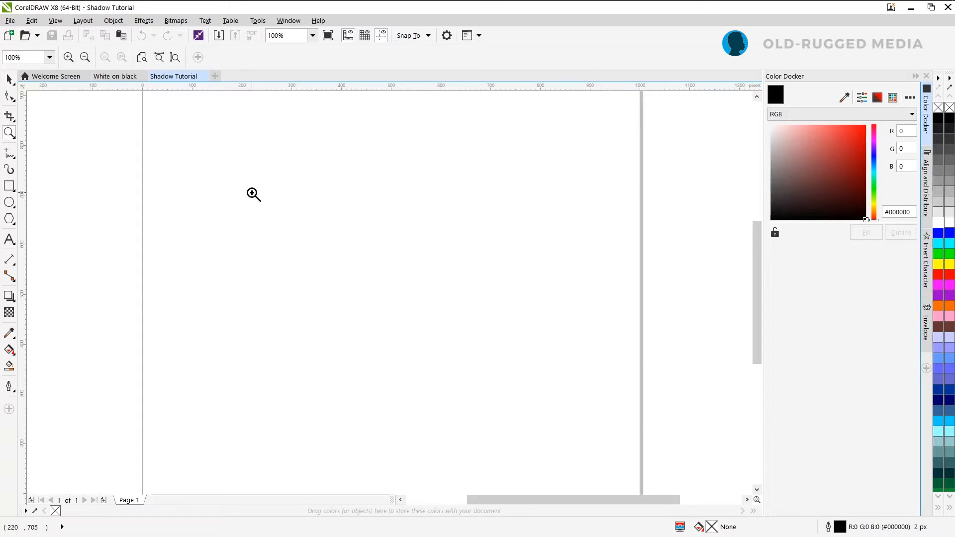
click(252, 193)
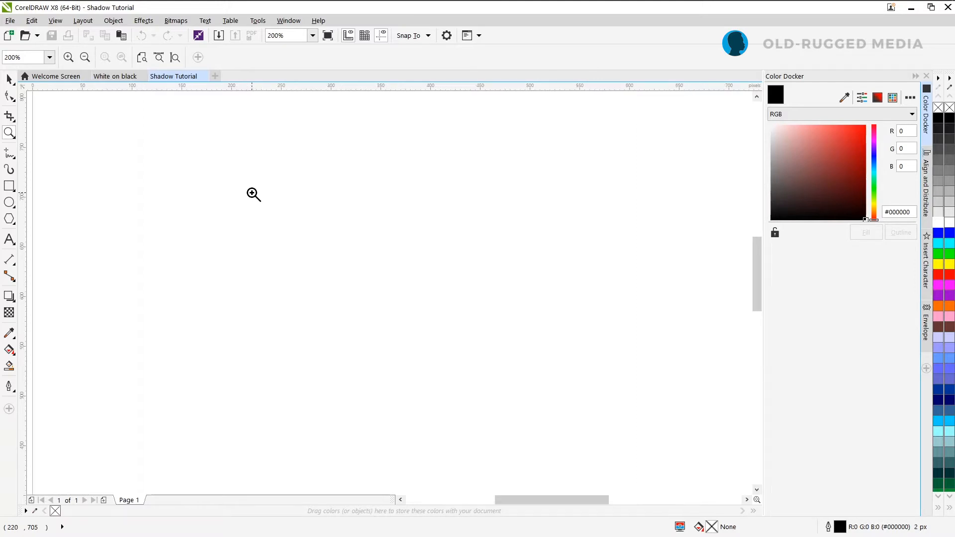
shift+click(254, 194)
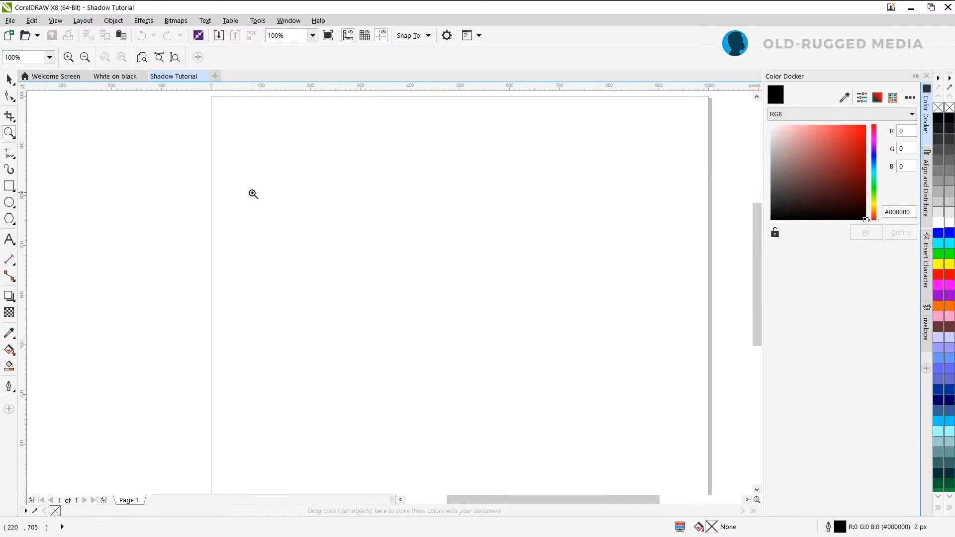
drag(205, 94, 719, 427)
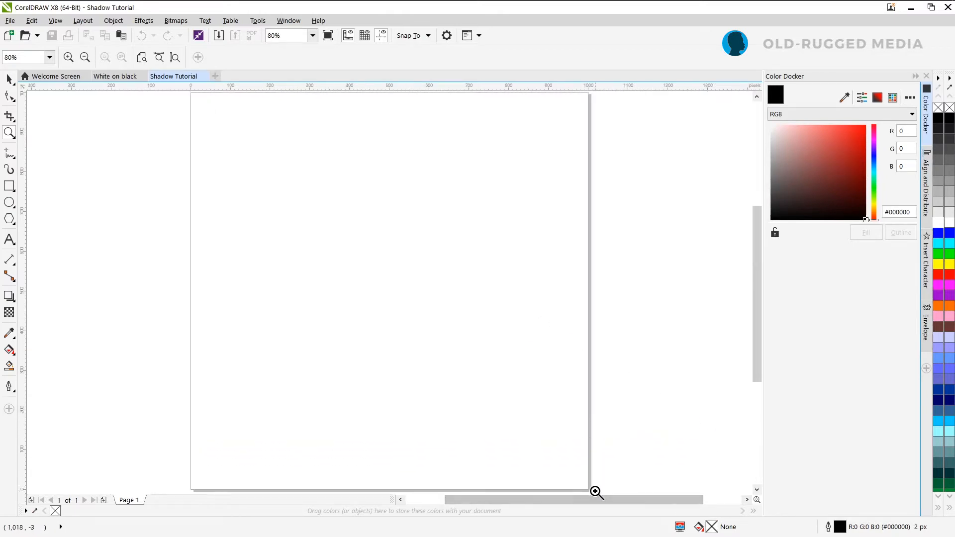
drag(597, 491, 601, 462)
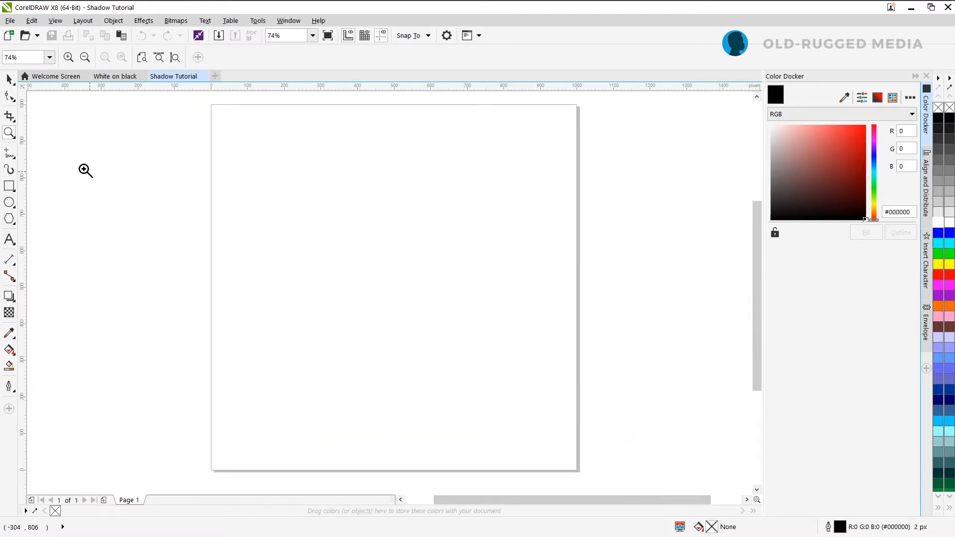
click(9, 80)
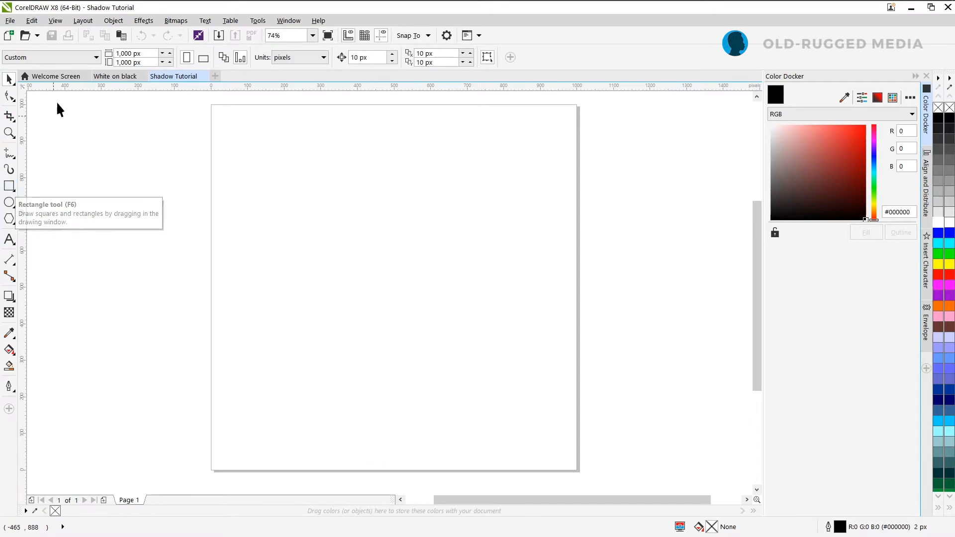
double_click(9, 186)
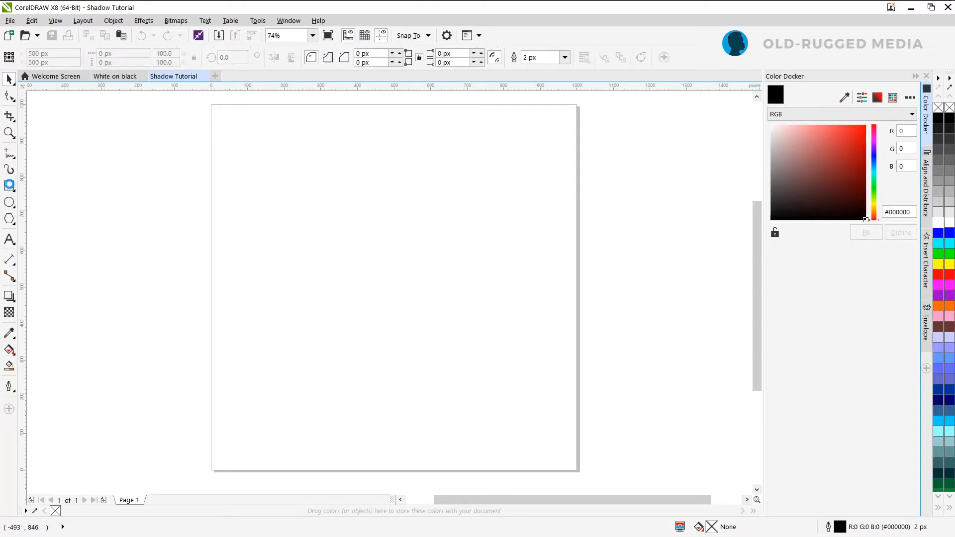
click(9, 79)
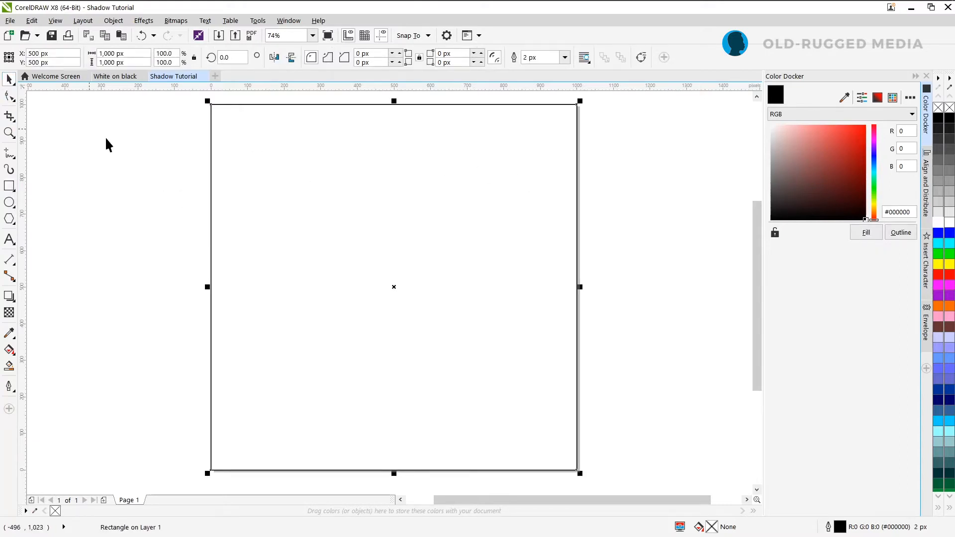
click(157, 169)
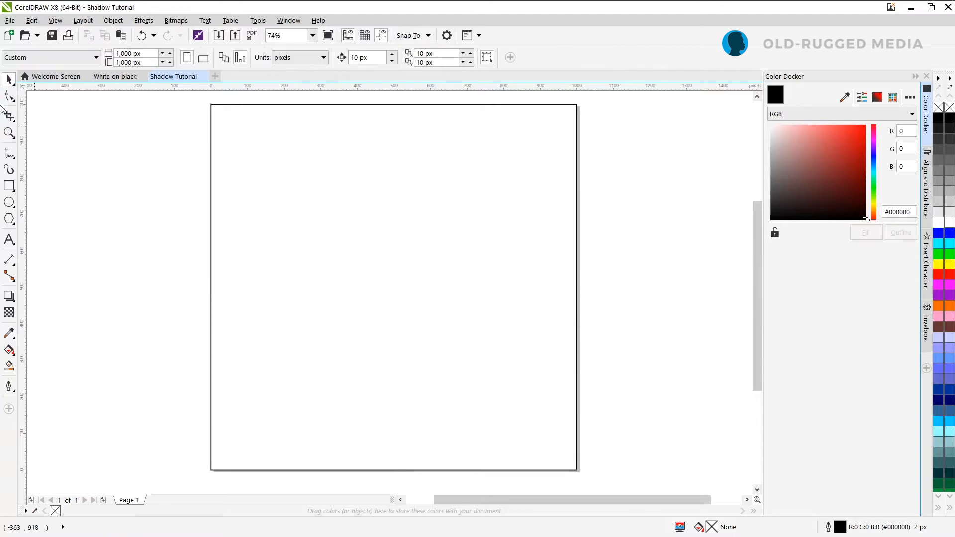
click(286, 154)
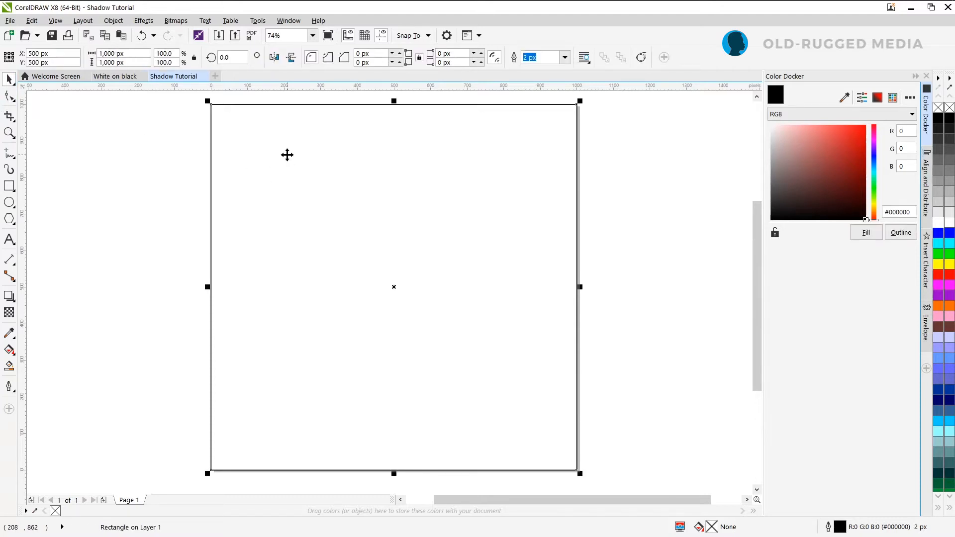
key(ctrl+z)
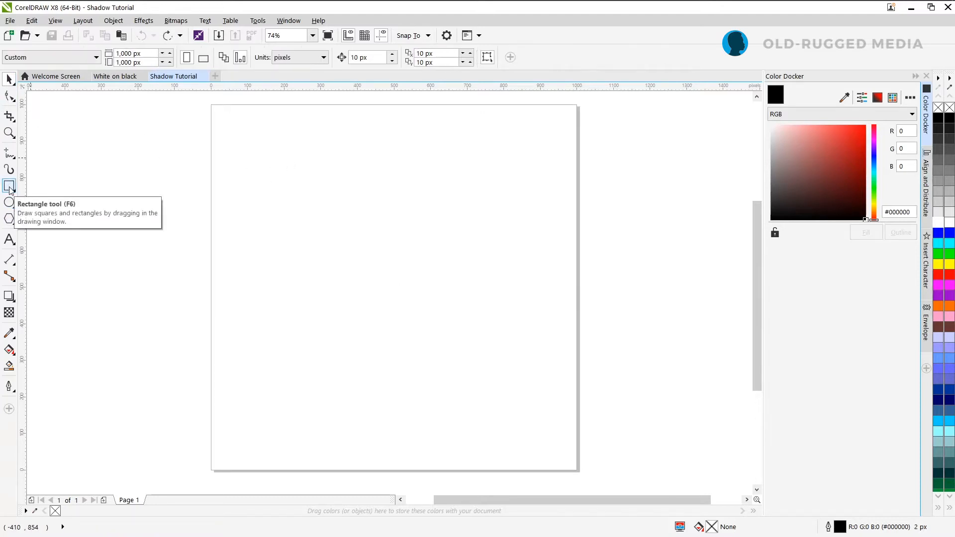
Add a rectangle that covers the entire 1,000 by 1,000 px page and select it.
double_click(9, 187)
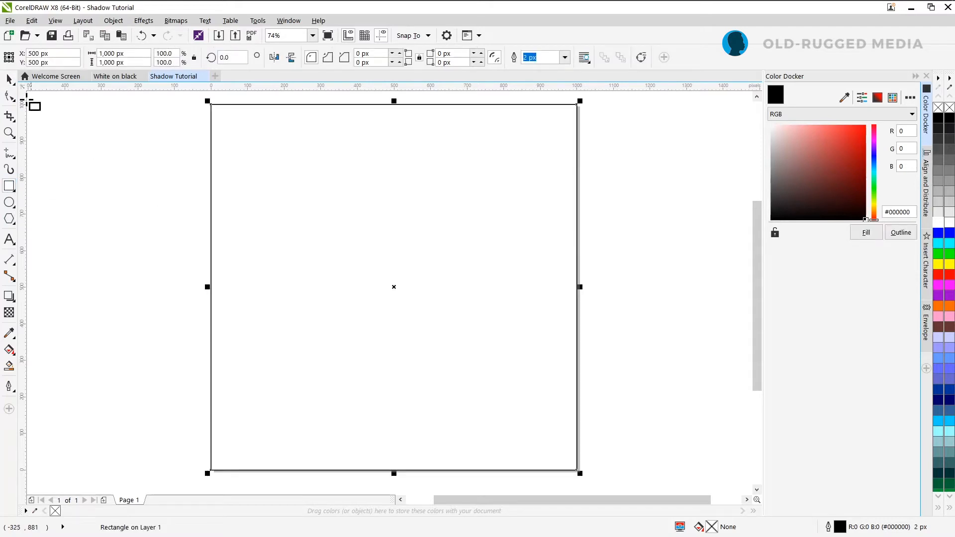
click(10, 79)
click(120, 152)
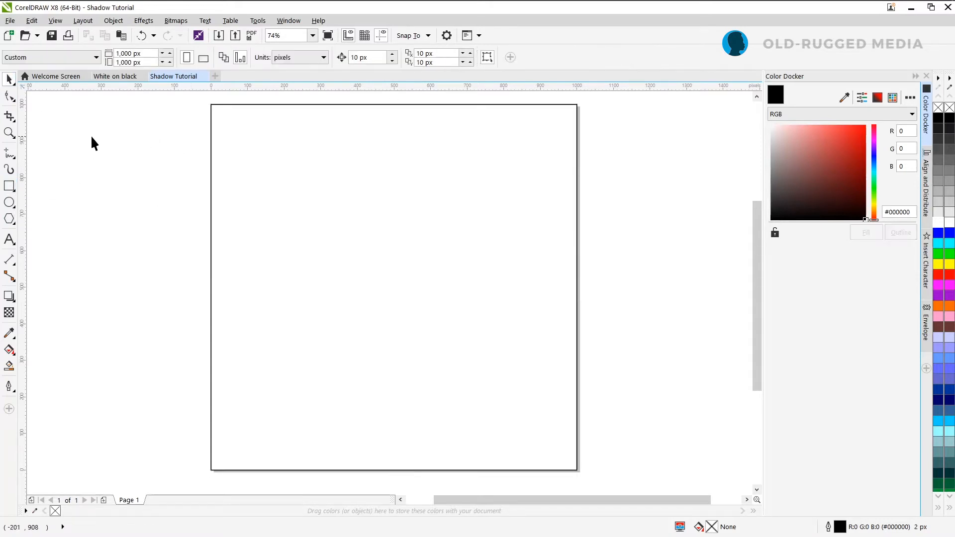
click(219, 174)
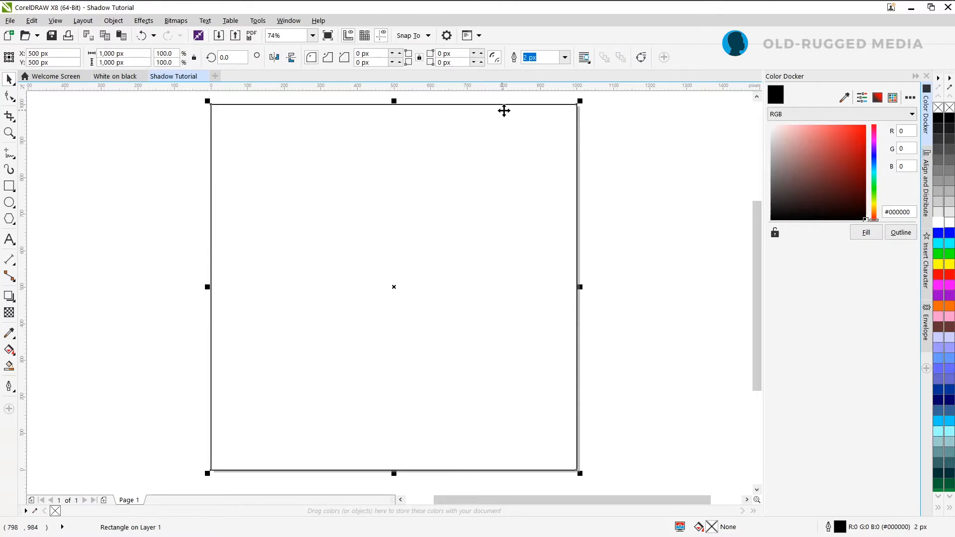
click(15, 194)
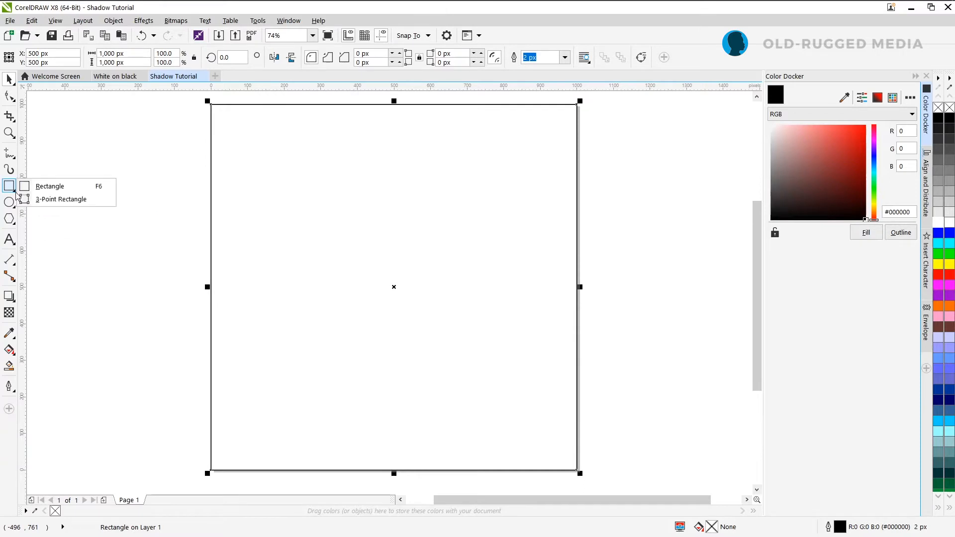
click(50, 191)
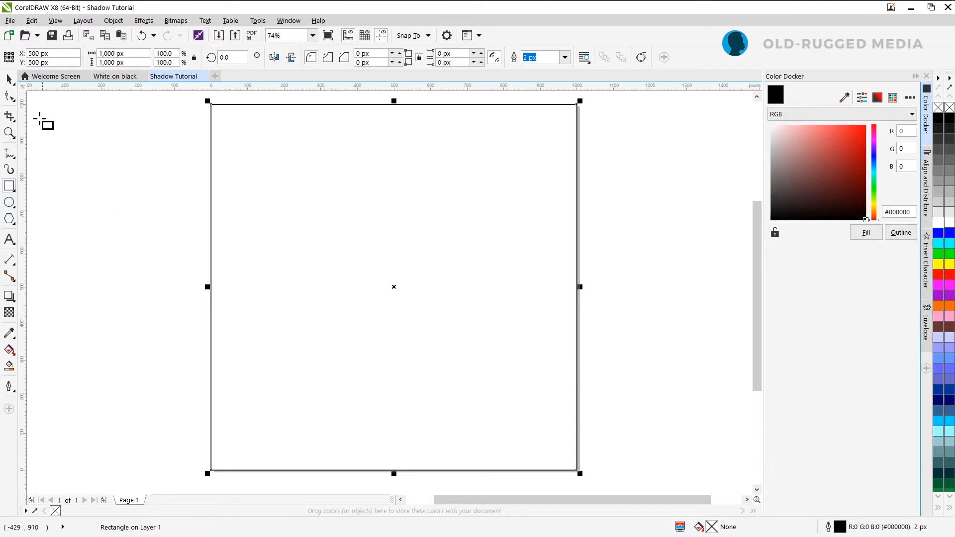
click(10, 79)
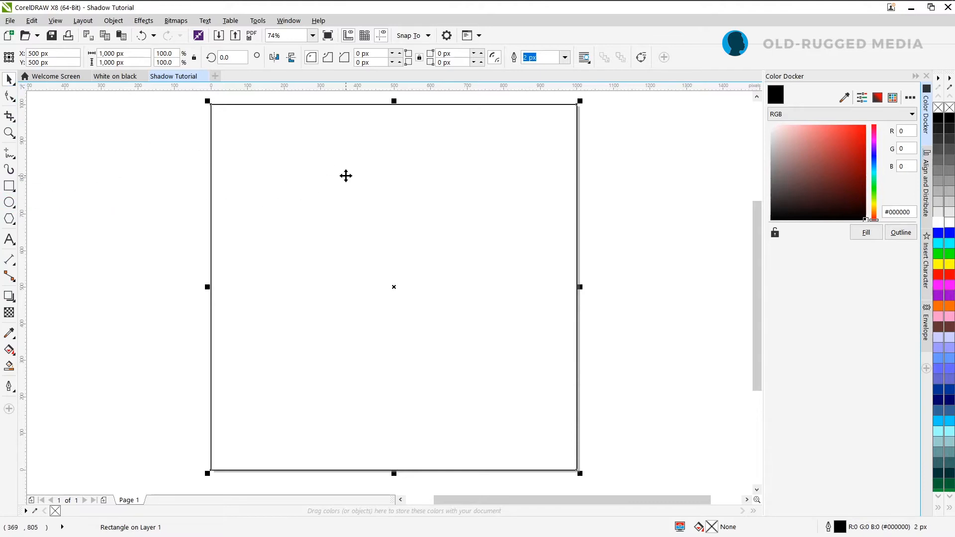
Fill the page-sized rectangle with black (#000000).
click(166, 187)
click(413, 177)
click(866, 232)
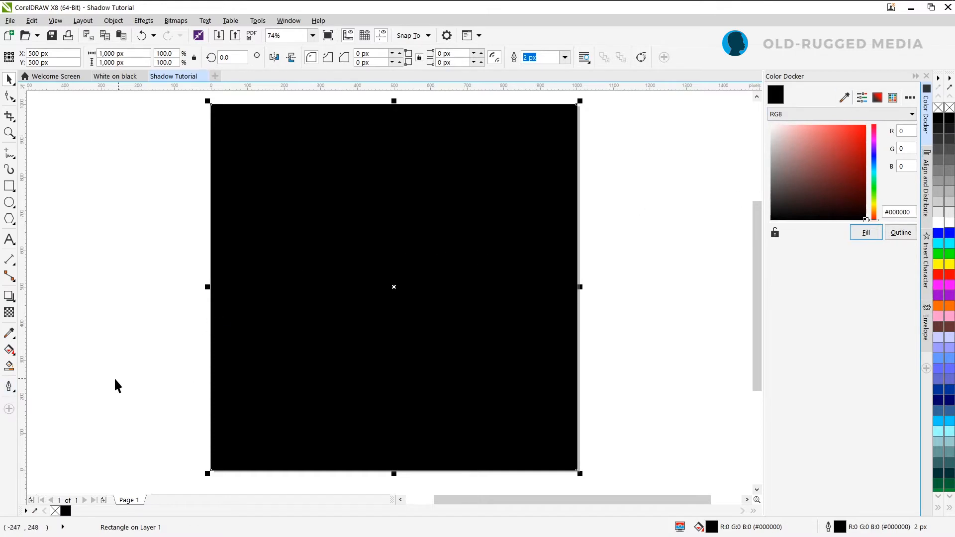
Set the black rectangle's outline width to 16 px.
click(16, 394)
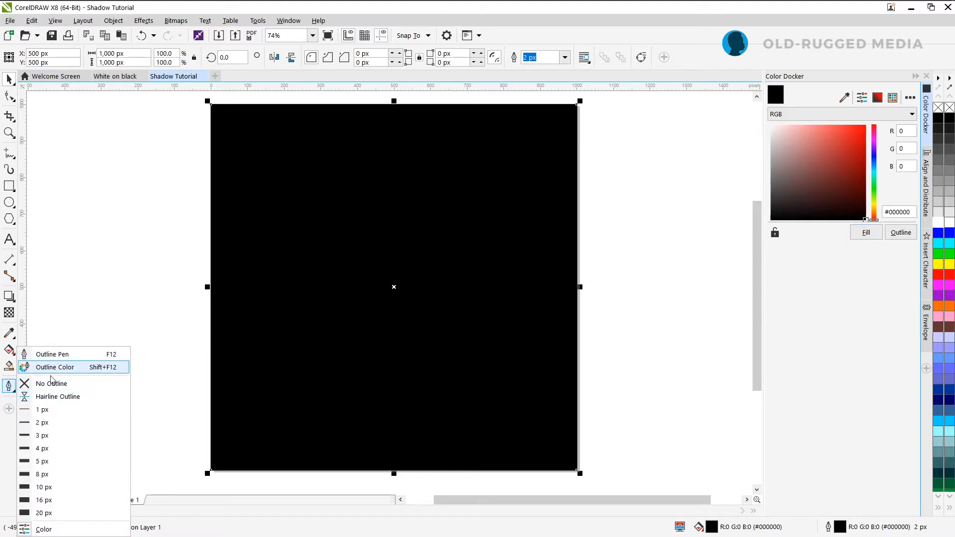
click(43, 500)
Close and reopen the Color docker, including once after collapsing the docker area.
click(15, 394)
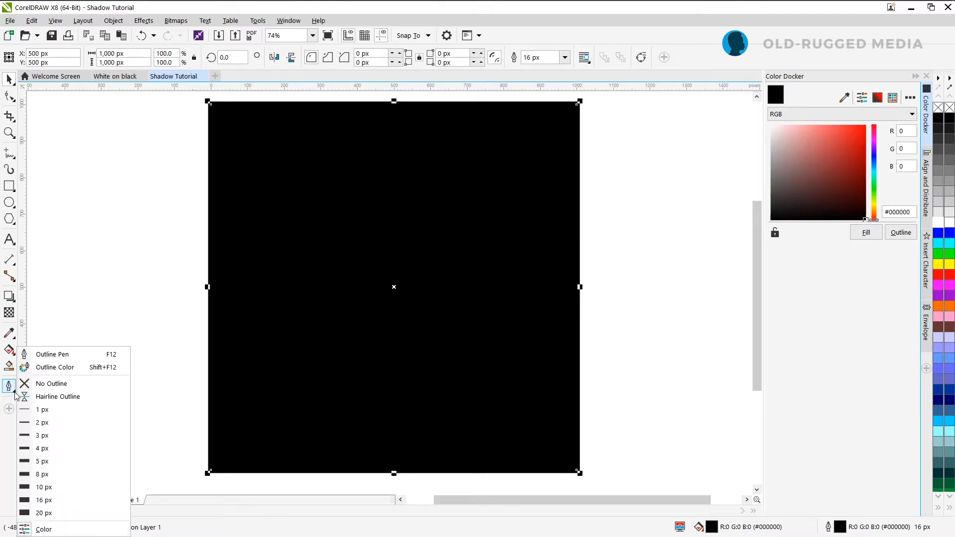
click(44, 530)
key(ctrl+shift+a)
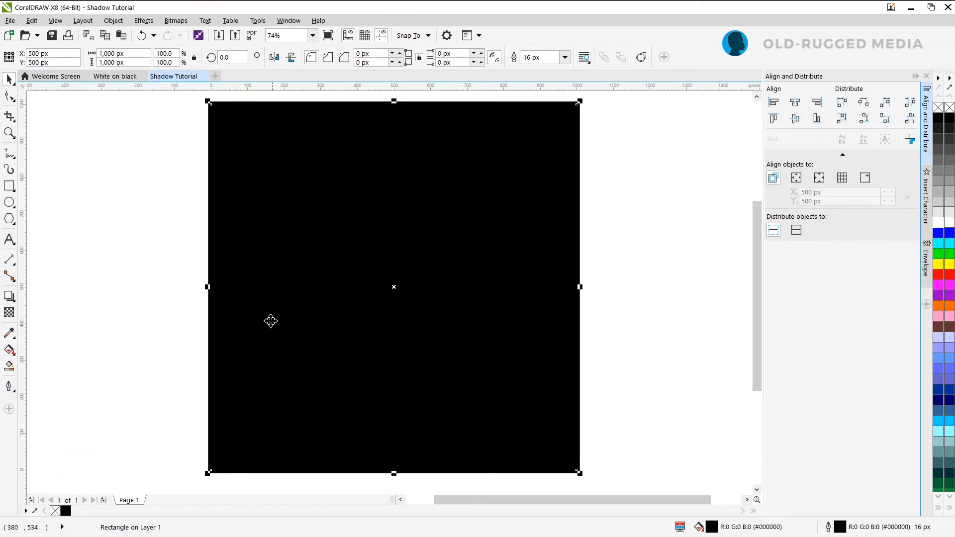
click(15, 392)
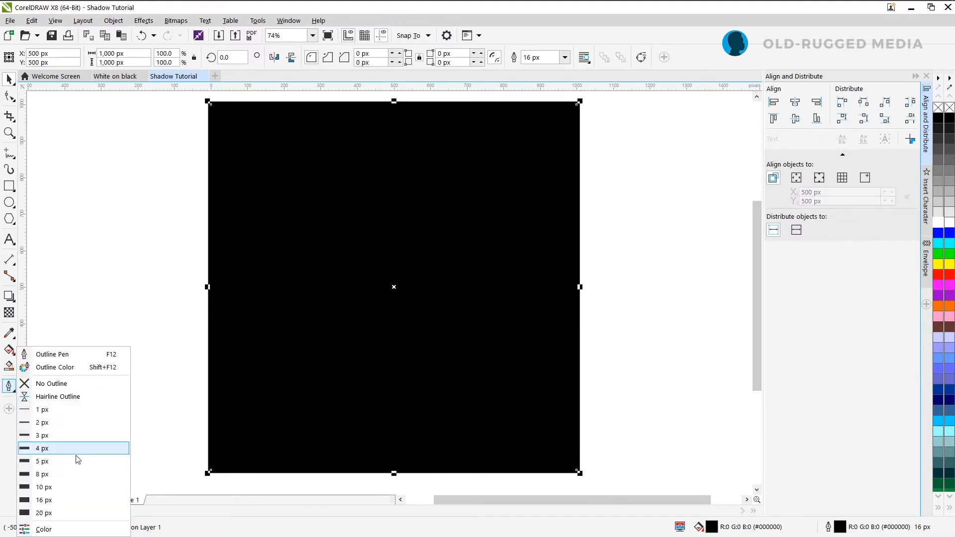
click(44, 529)
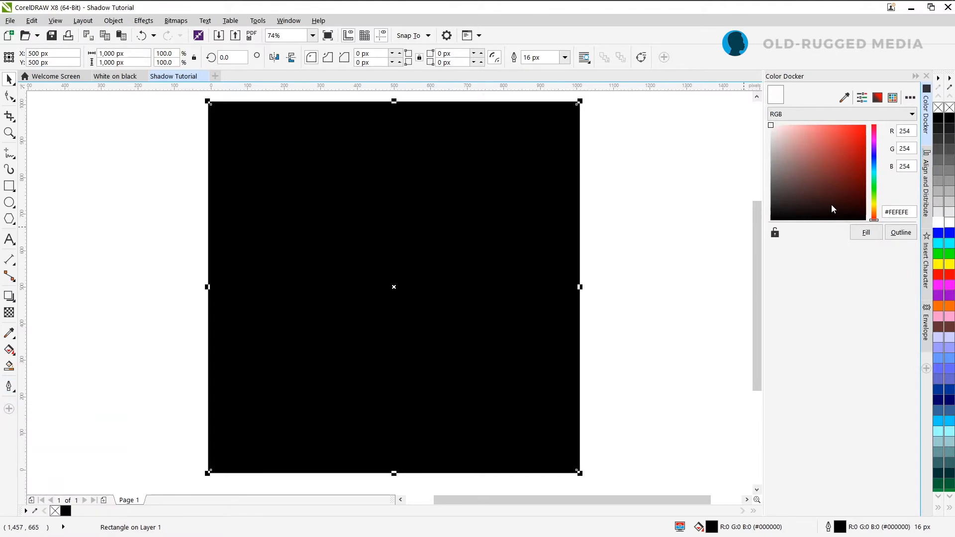
click(916, 77)
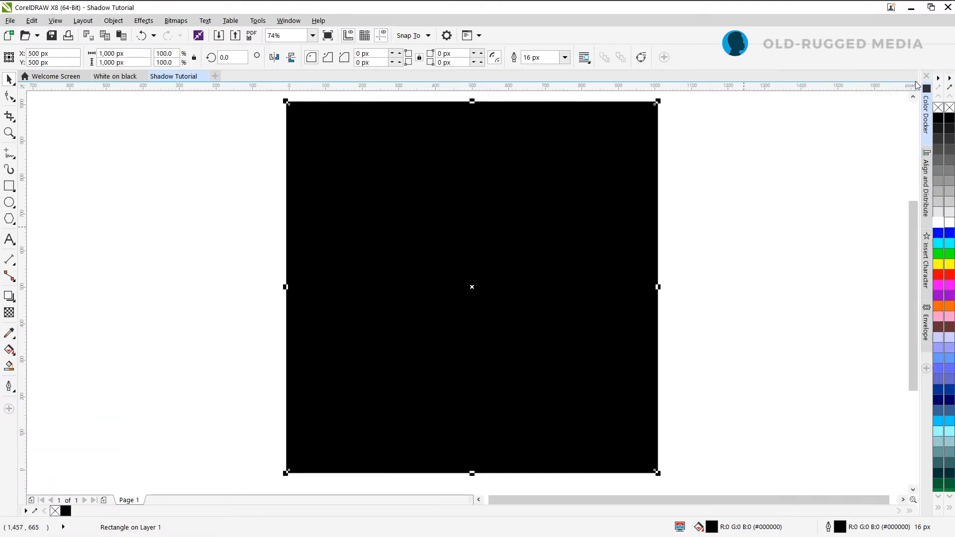
click(14, 393)
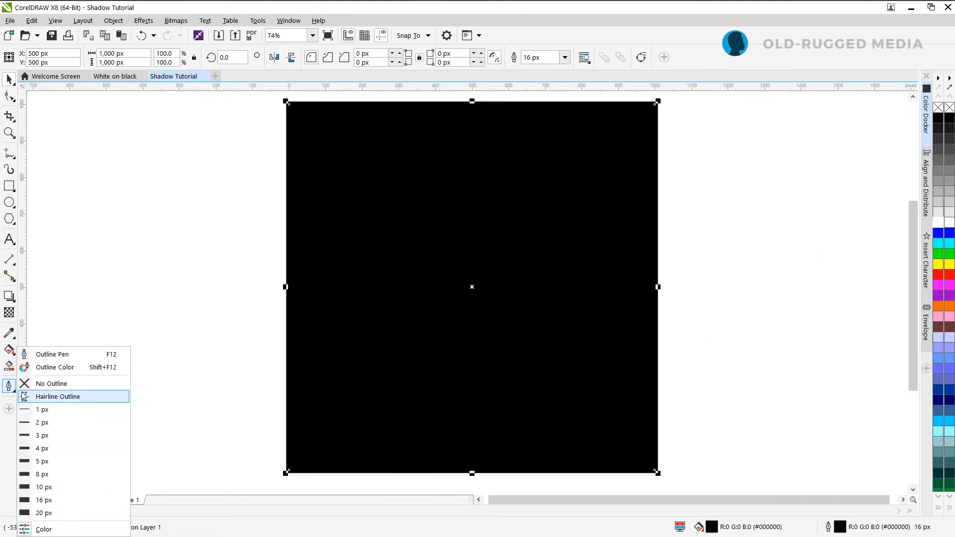
click(48, 531)
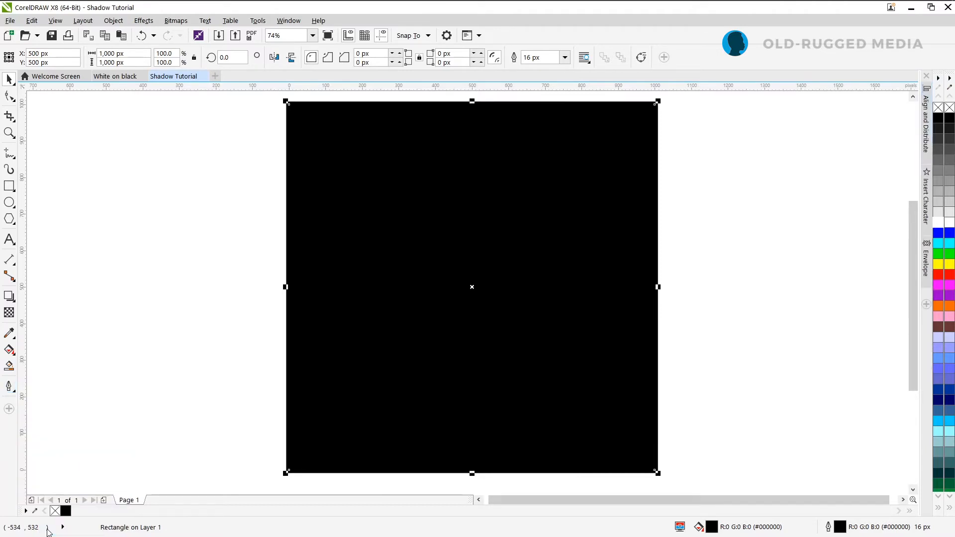
click(15, 393)
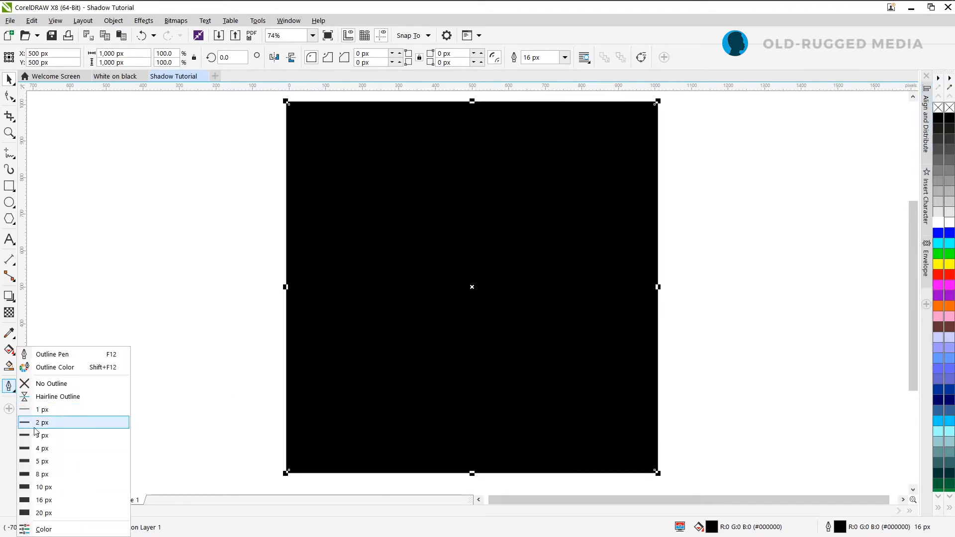
click(45, 527)
Reselect the page-sized rectangle and apply black (#000000) as its fill in the Color docker.
click(625, 170)
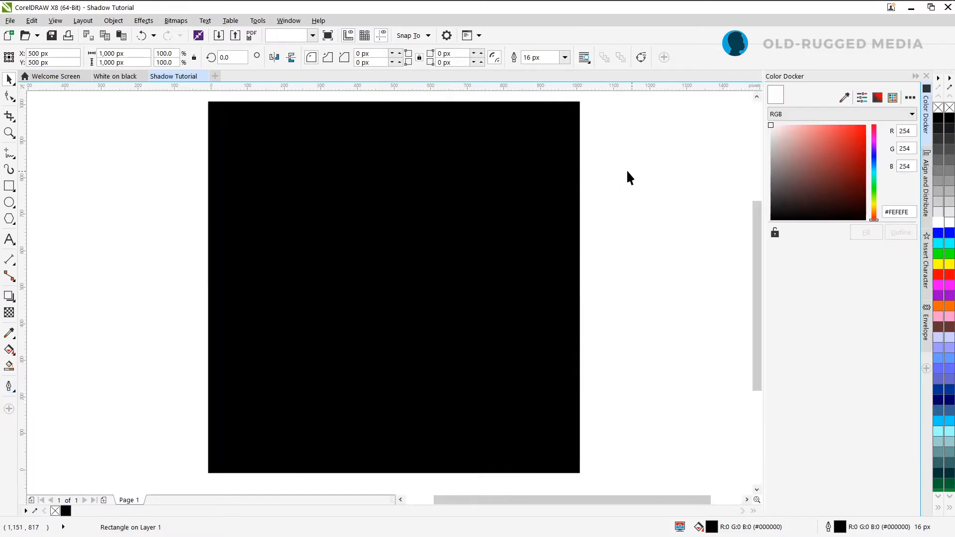
click(461, 167)
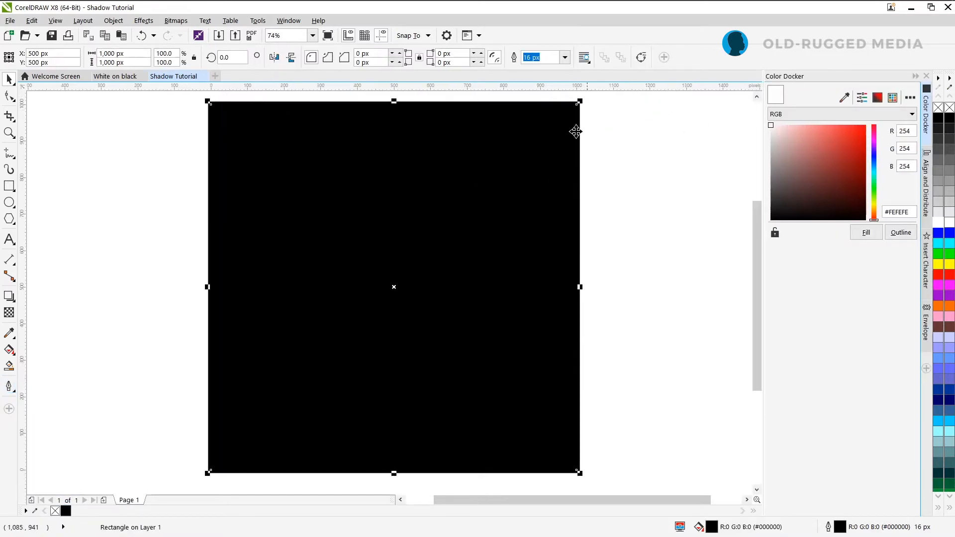
drag(850, 198, 868, 219)
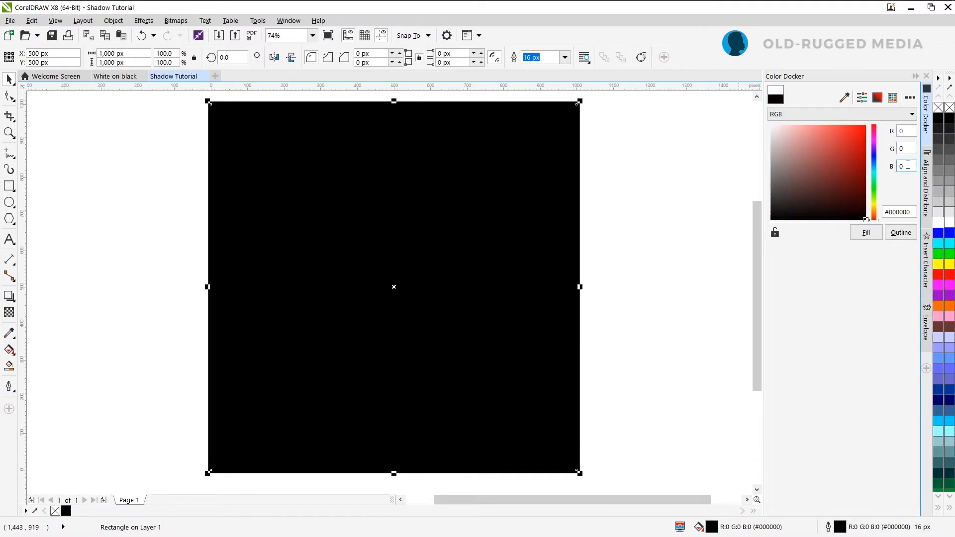
click(873, 233)
Remove the outline from the black rectangle and deselect it.
click(546, 126)
click(599, 121)
click(542, 134)
click(565, 58)
click(534, 71)
click(608, 119)
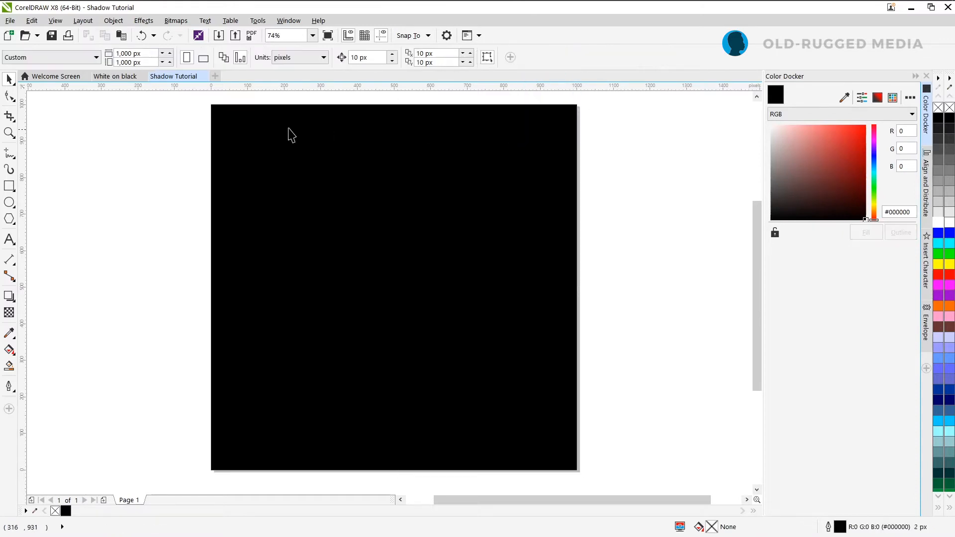
Add the artistic text "SHADOW" in the upper part of the black square and fill it with white.
click(9, 239)
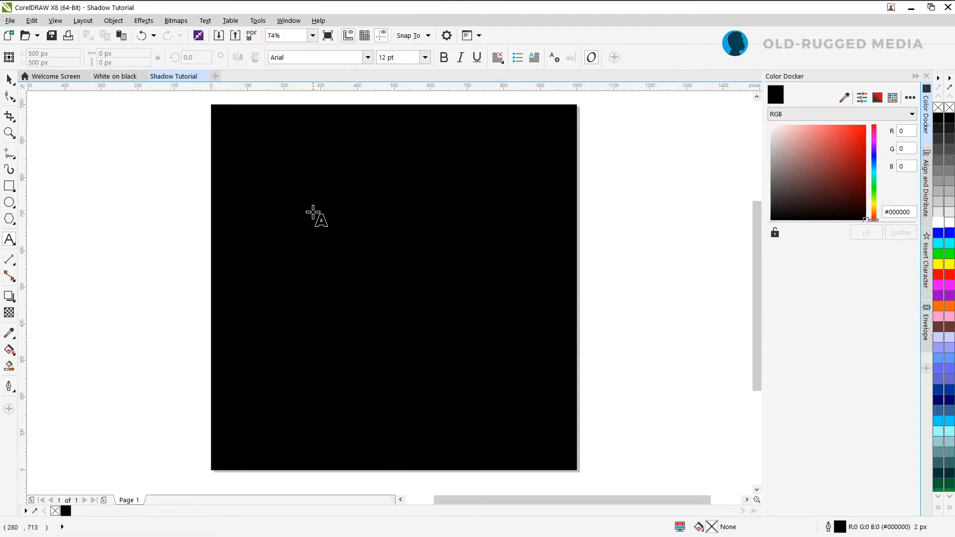
click(313, 213)
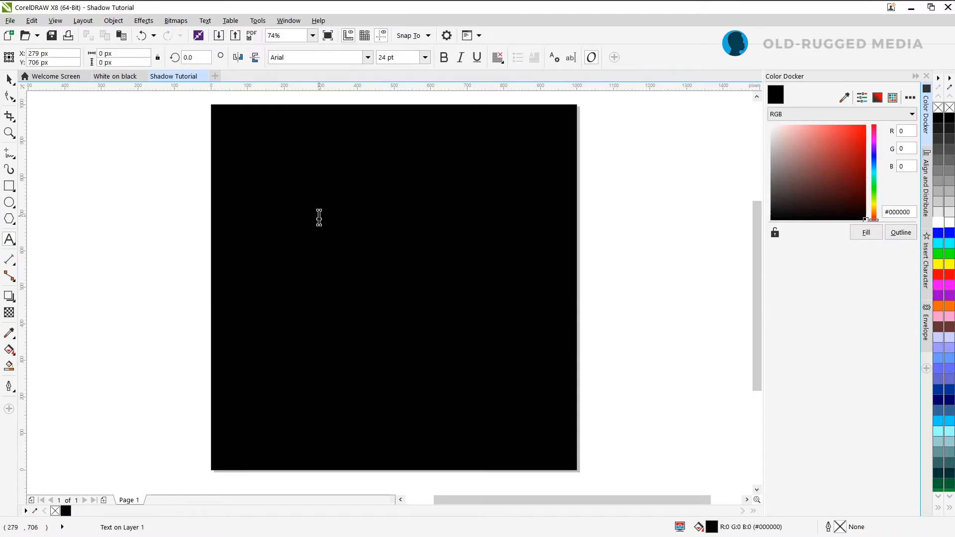
text(SHADO)
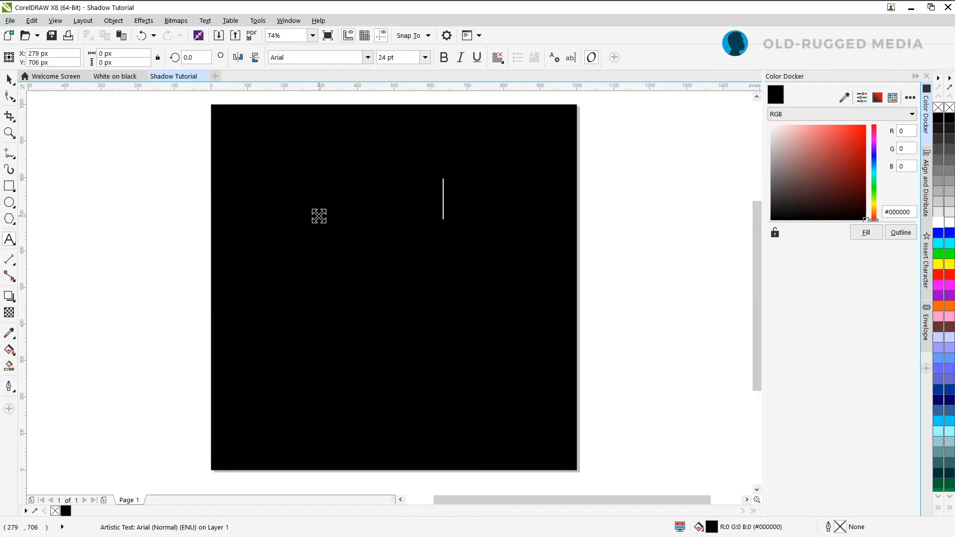
text(W)
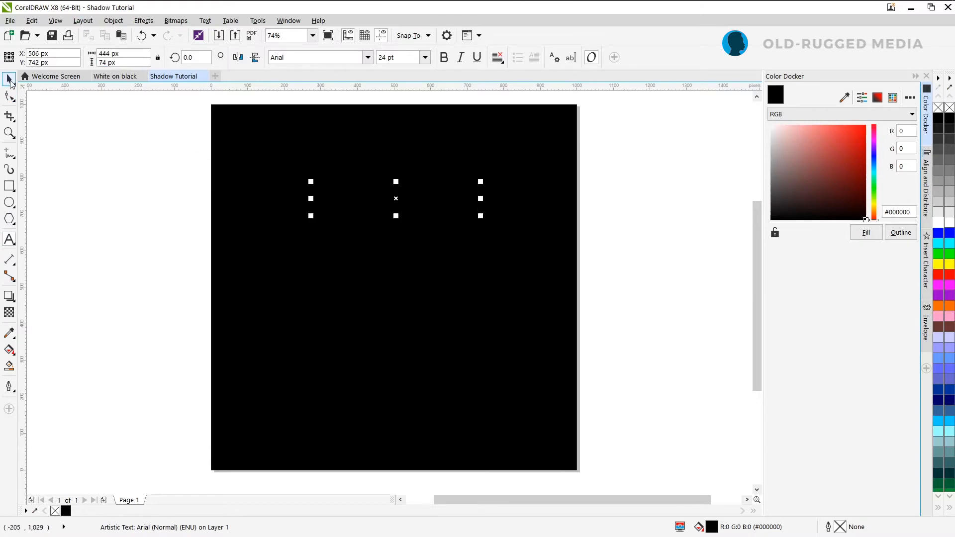
click(10, 80)
click(939, 223)
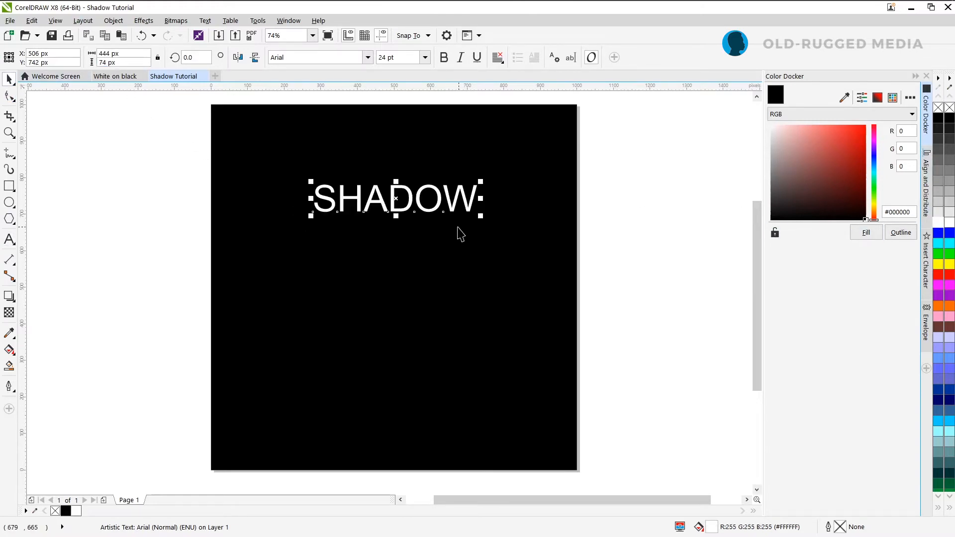
Enlarge the SHADOW text proportionally to about 699 px wide and center it on the page.
drag(481, 216, 547, 271)
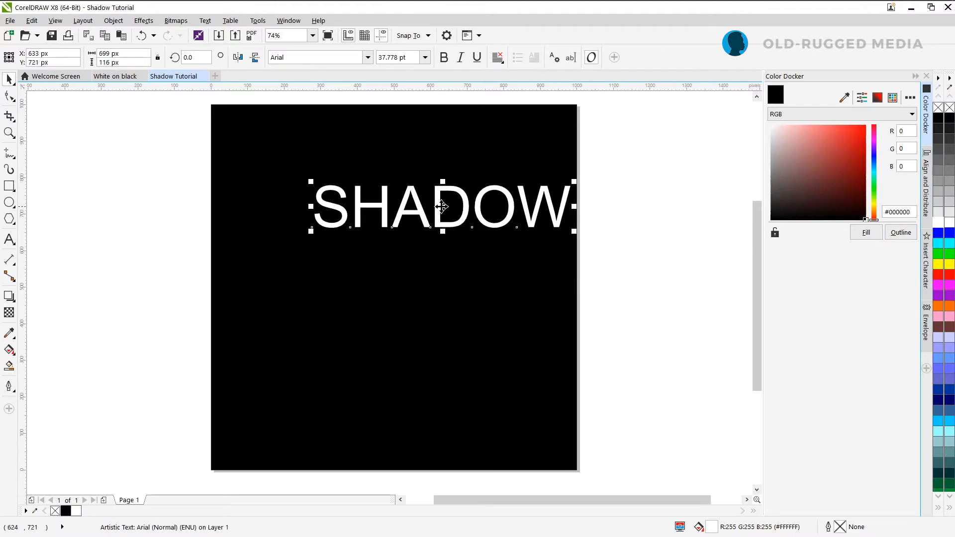
drag(442, 206, 401, 249)
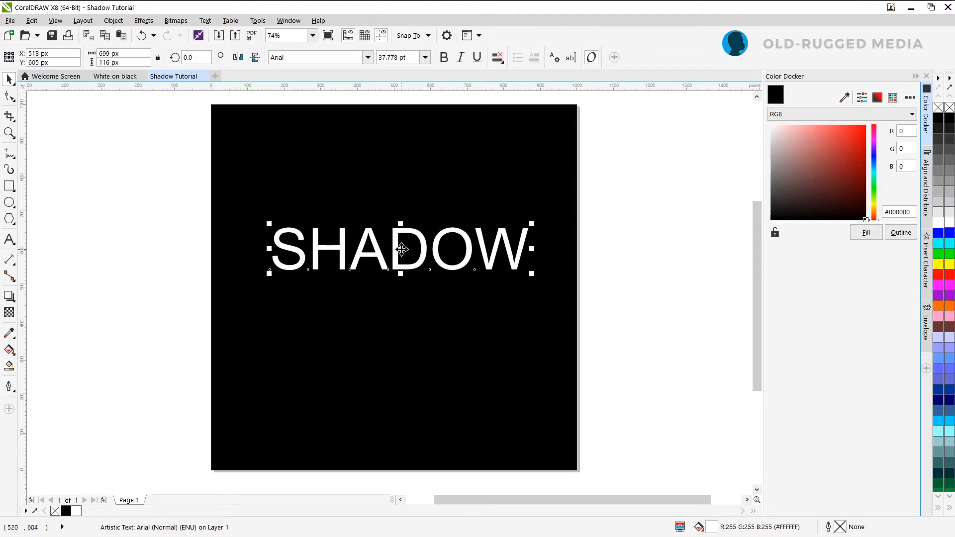
key(p)
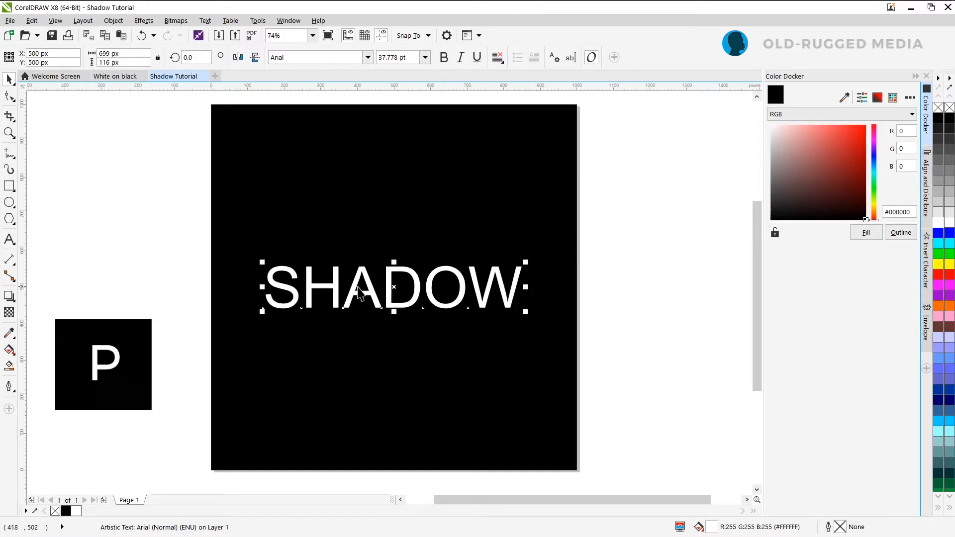
click(7, 80)
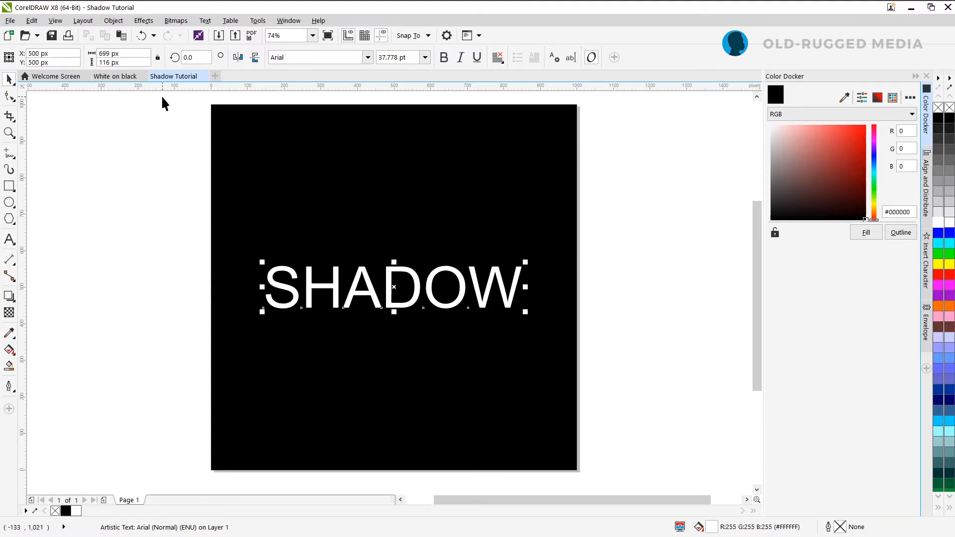
Examine the finished letter layout in the White on black document, then return to the Shadow Tutorial document.
click(115, 76)
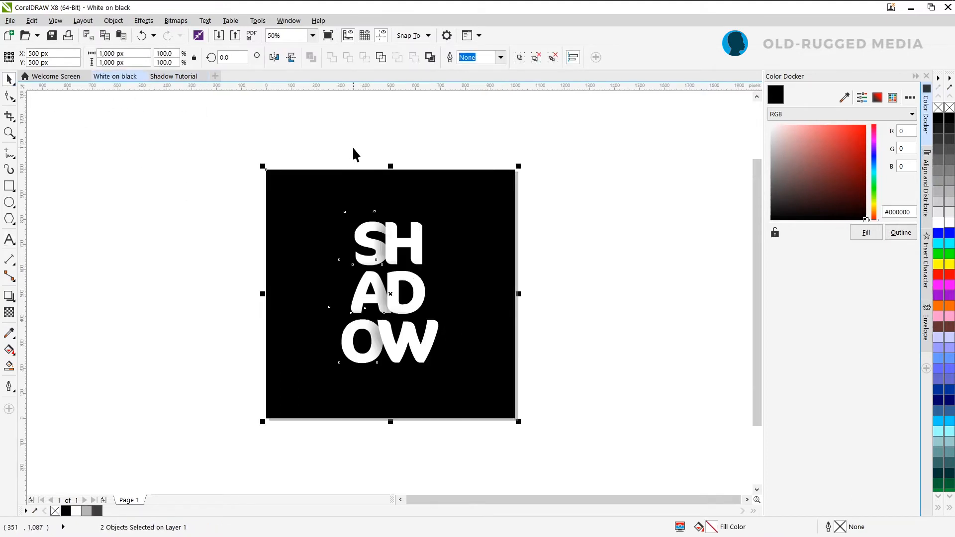
key(z)
drag(260, 166, 533, 427)
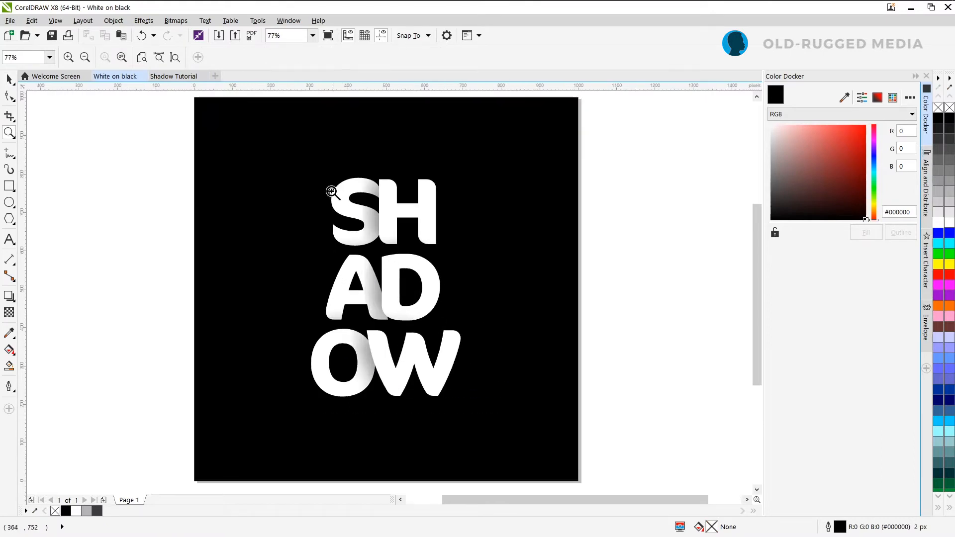
click(9, 80)
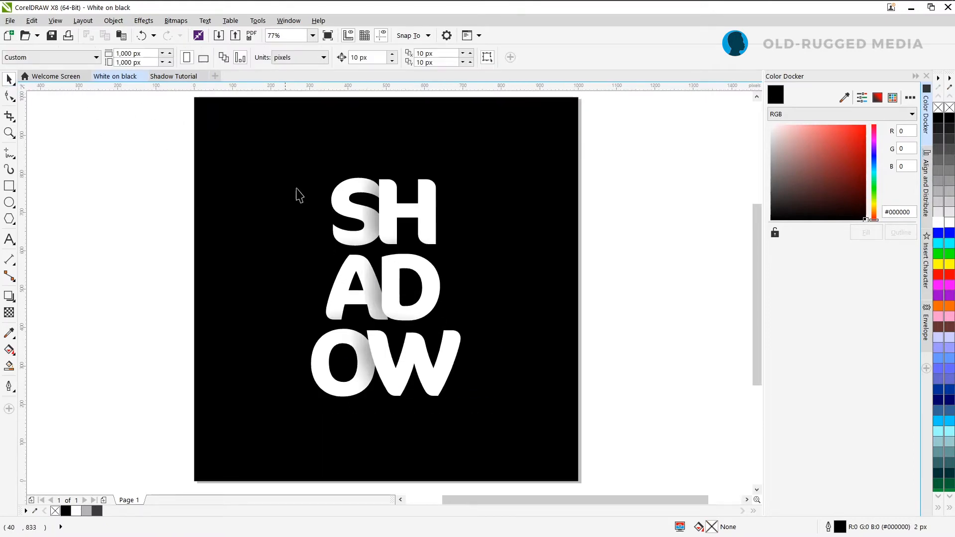
click(334, 200)
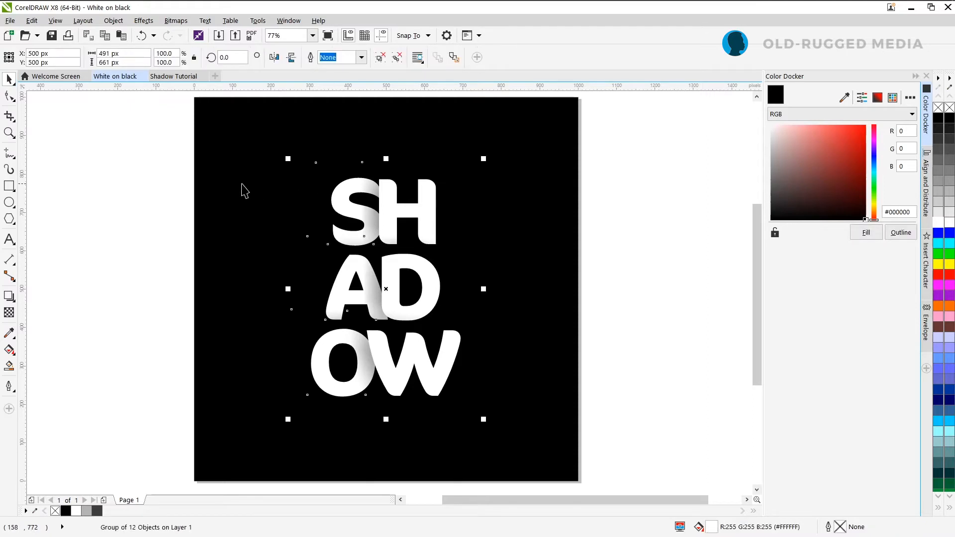
click(174, 76)
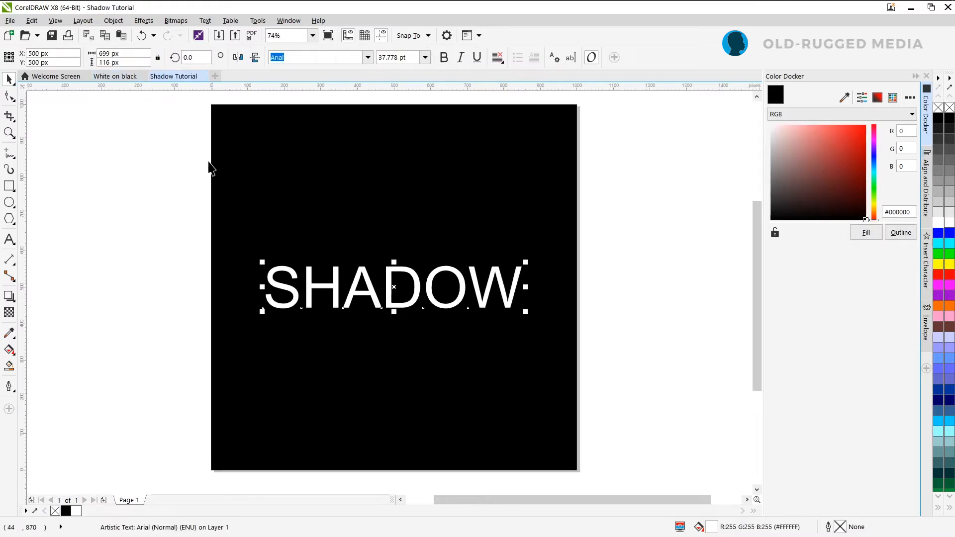
Try the Montserrat and Montserrat Black fonts on the SHADOW text.
click(179, 176)
click(349, 298)
click(369, 58)
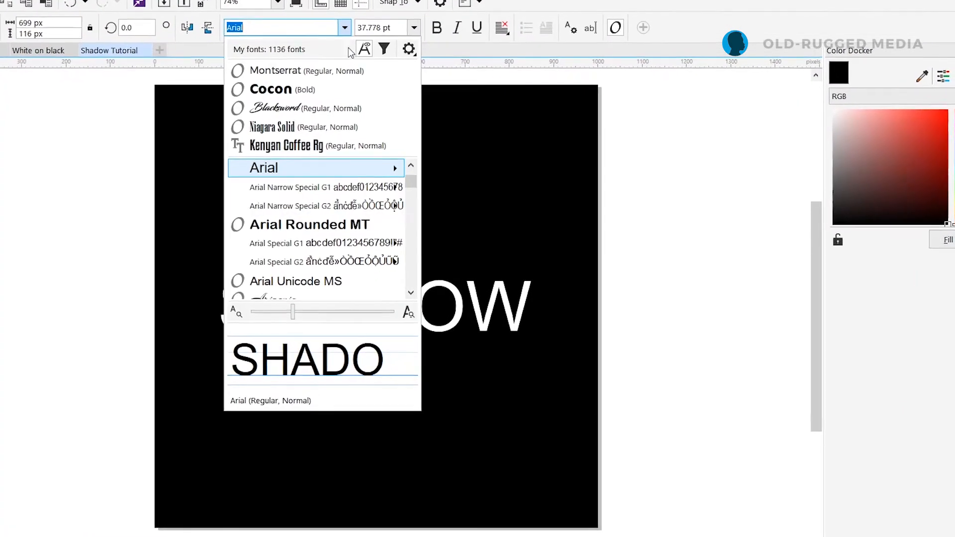
click(318, 71)
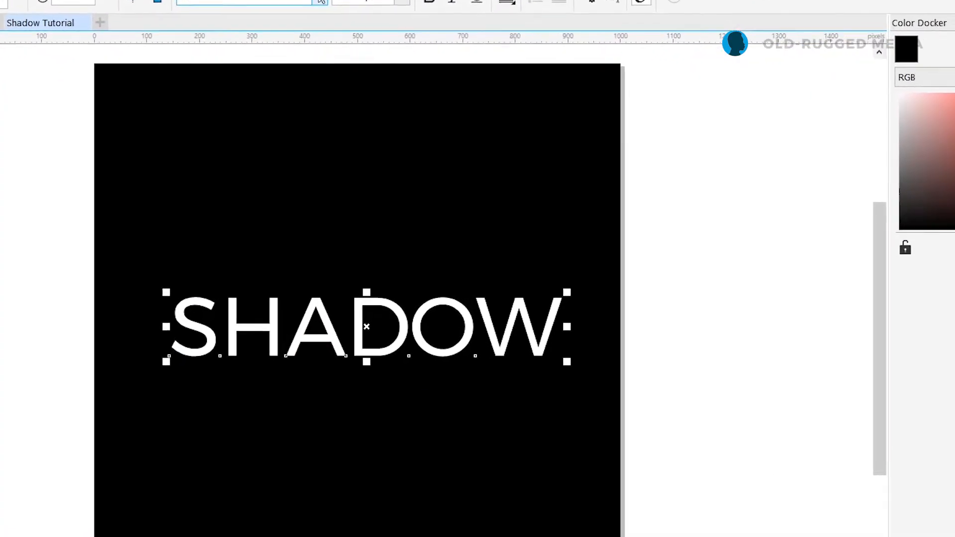
click(320, 2)
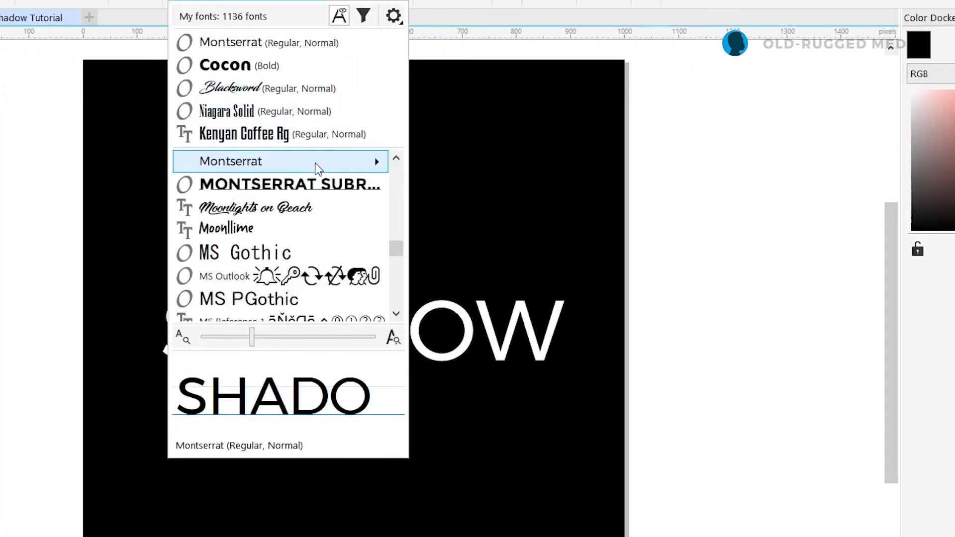
mouse_move(322, 164)
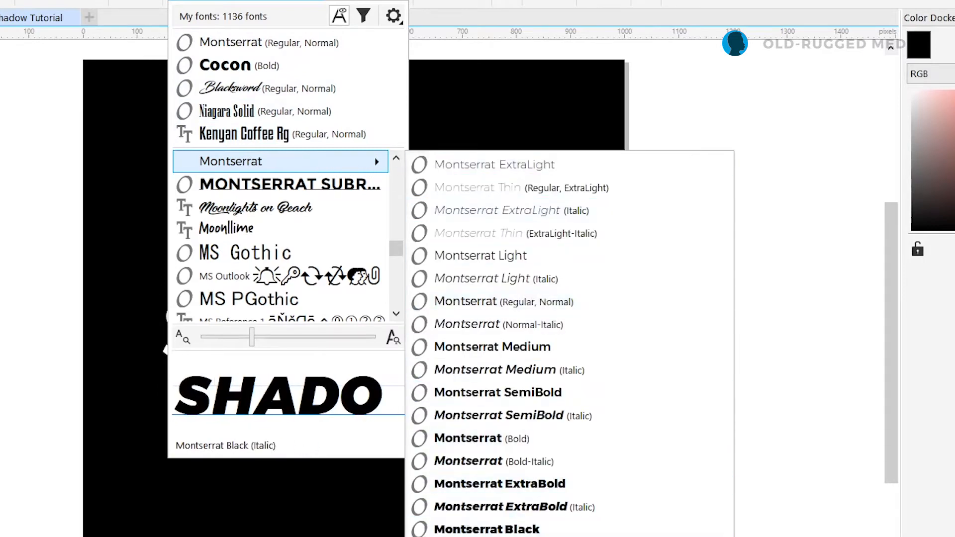
click(513, 530)
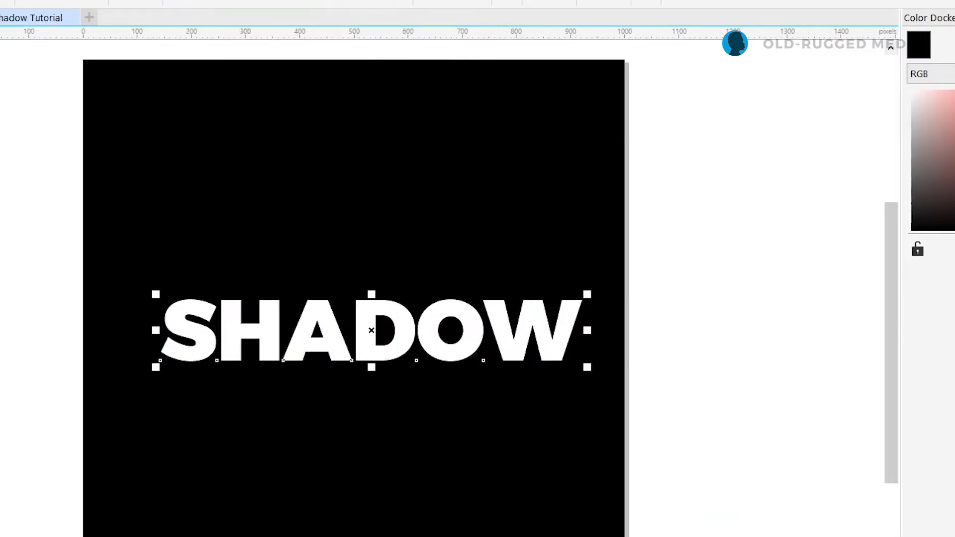
Set the SHADOW text's font to Cocon (Bold) and move it straight up to a Y position of about 596 px.
click(320, 3)
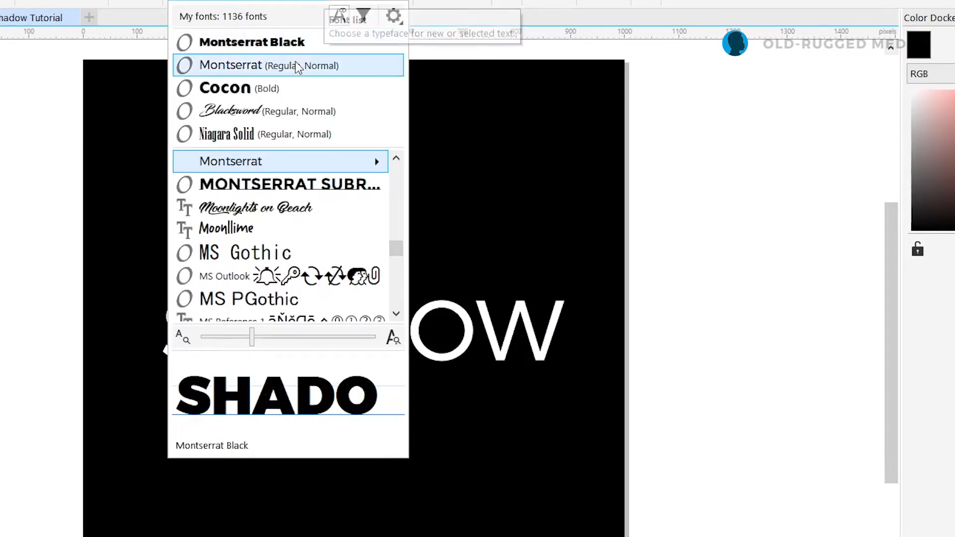
click(285, 88)
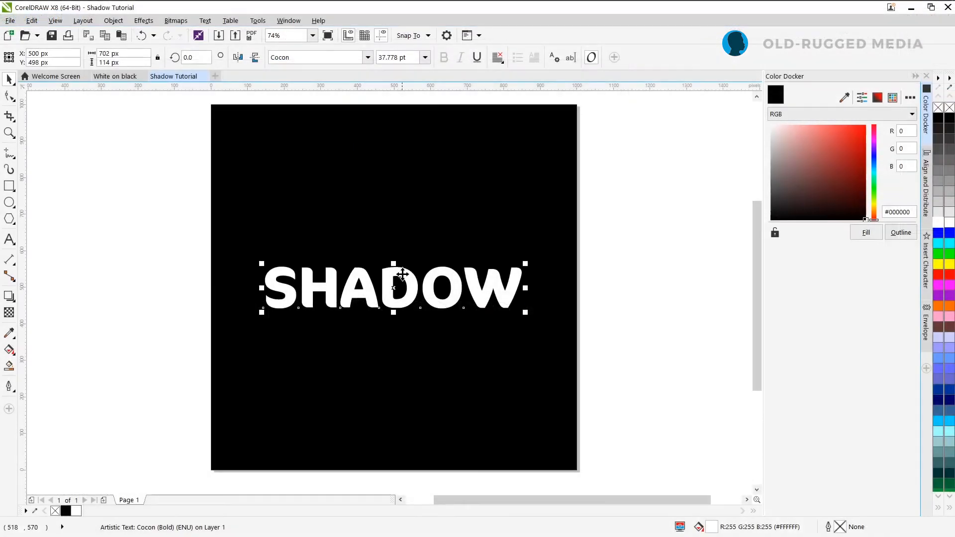
drag(349, 292, 345, 253)
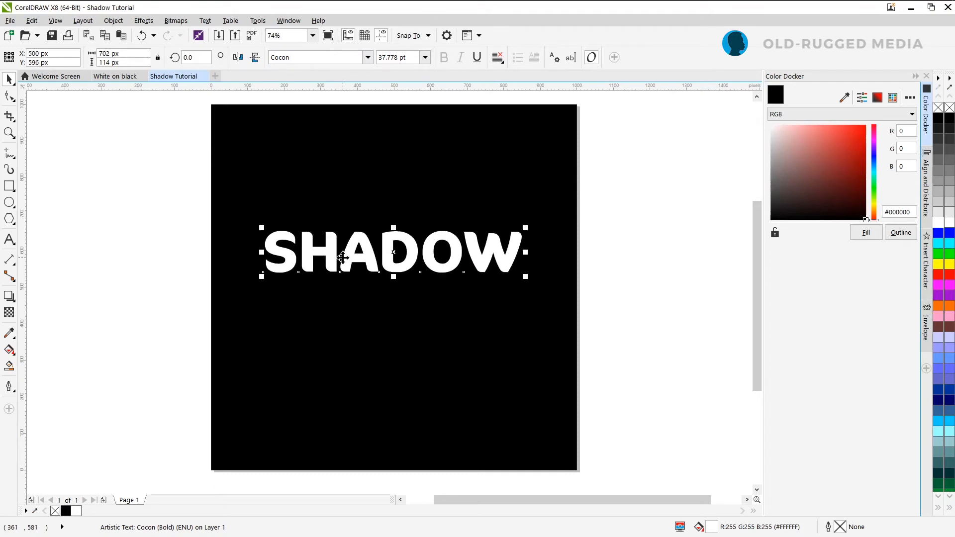
Break the SHADOW text into three lines reading SH, AD and OW.
double_click(343, 257)
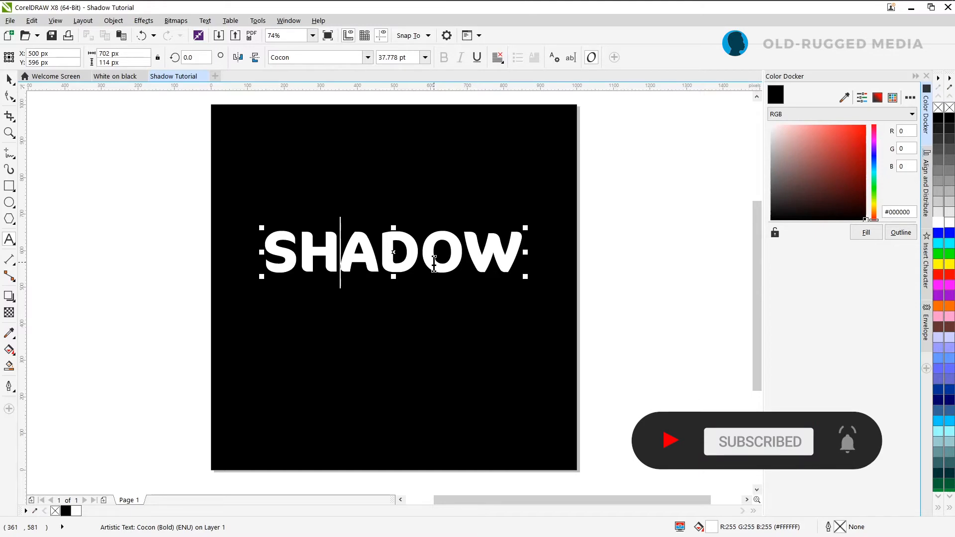
key(Return)
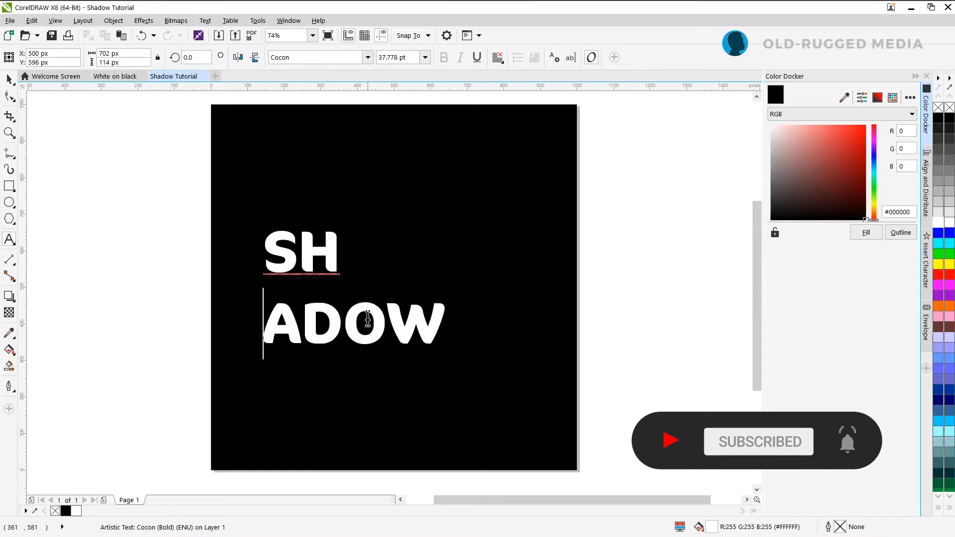
click(344, 327)
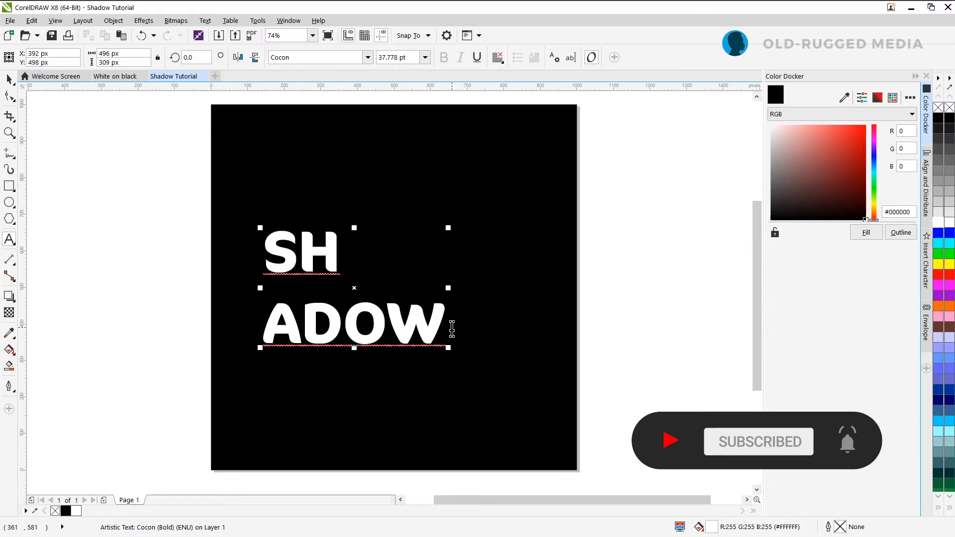
key(Return)
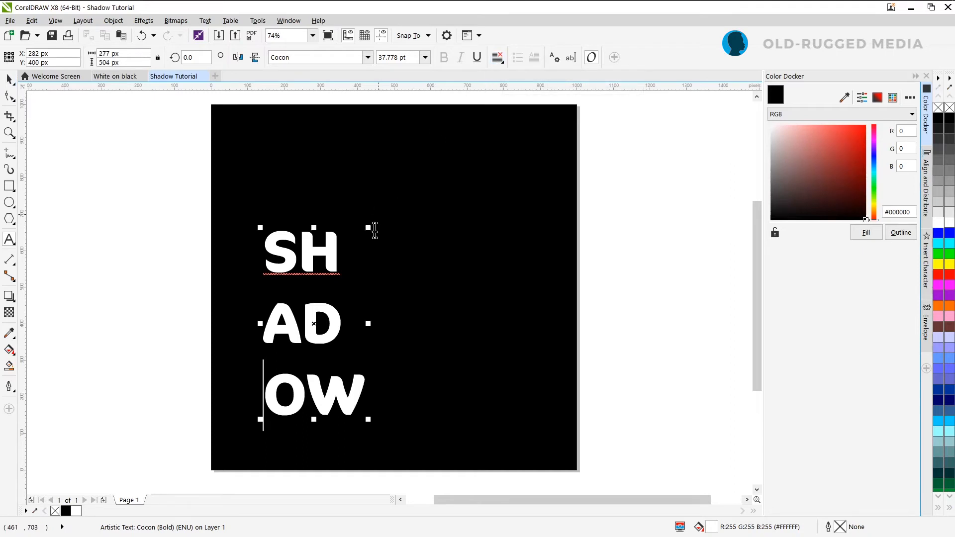
Set the alignment of all three text lines to Center.
key(ctrl+a)
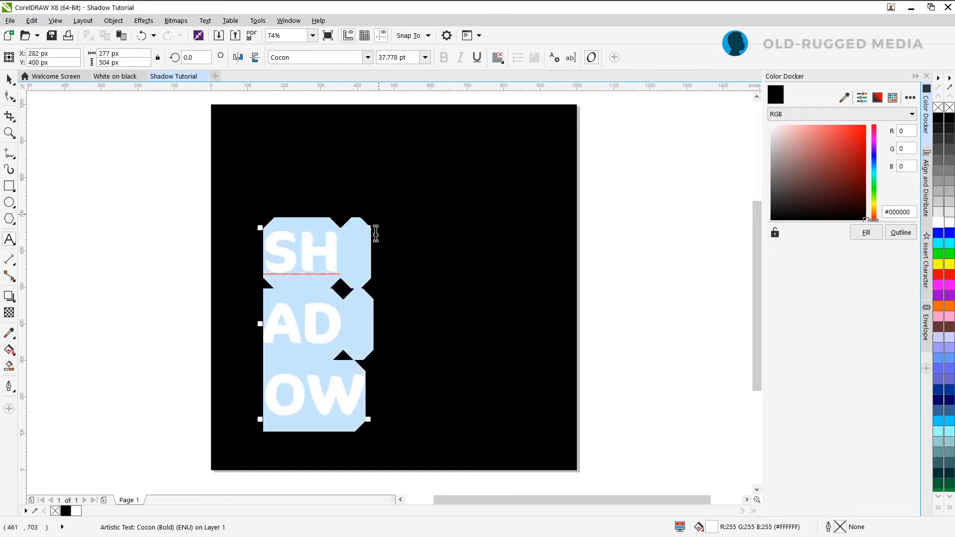
click(502, 63)
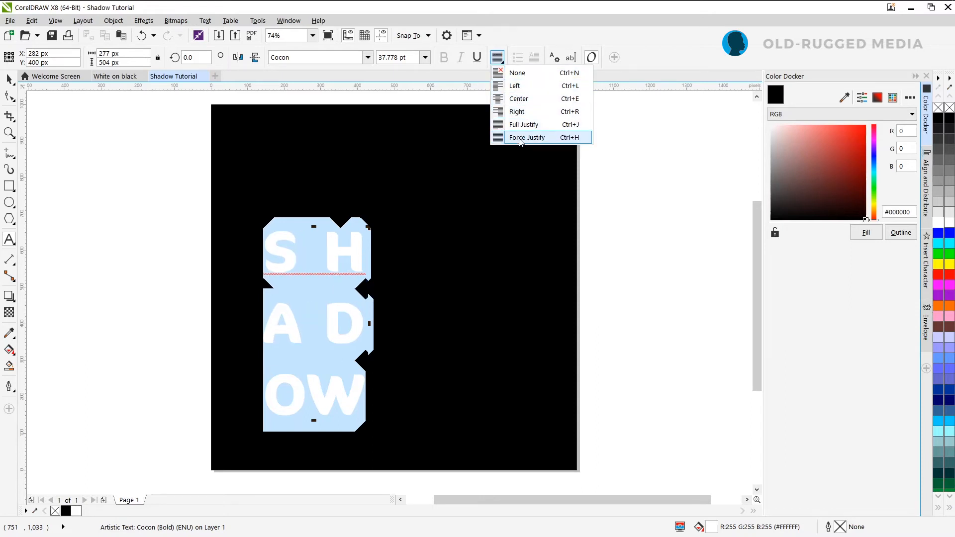
click(518, 99)
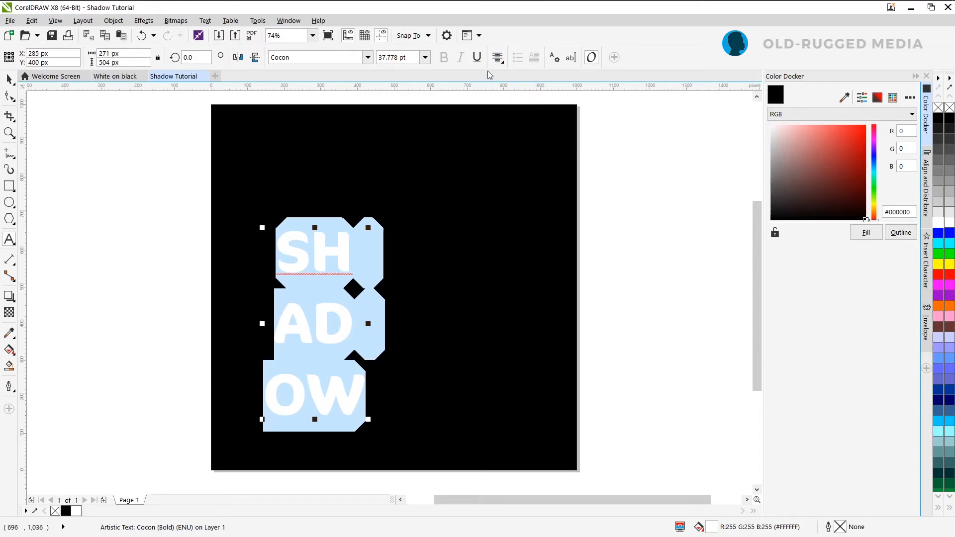
click(502, 65)
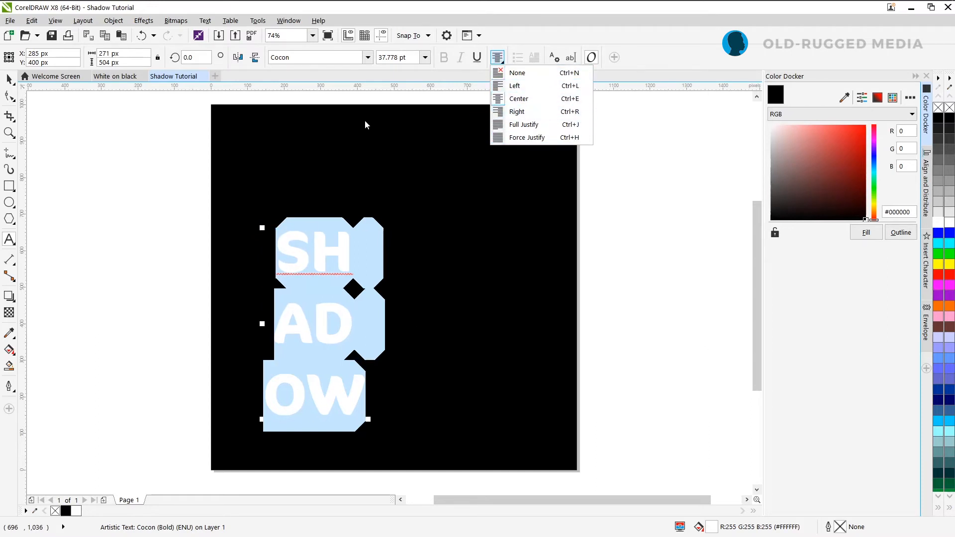
key(Escape)
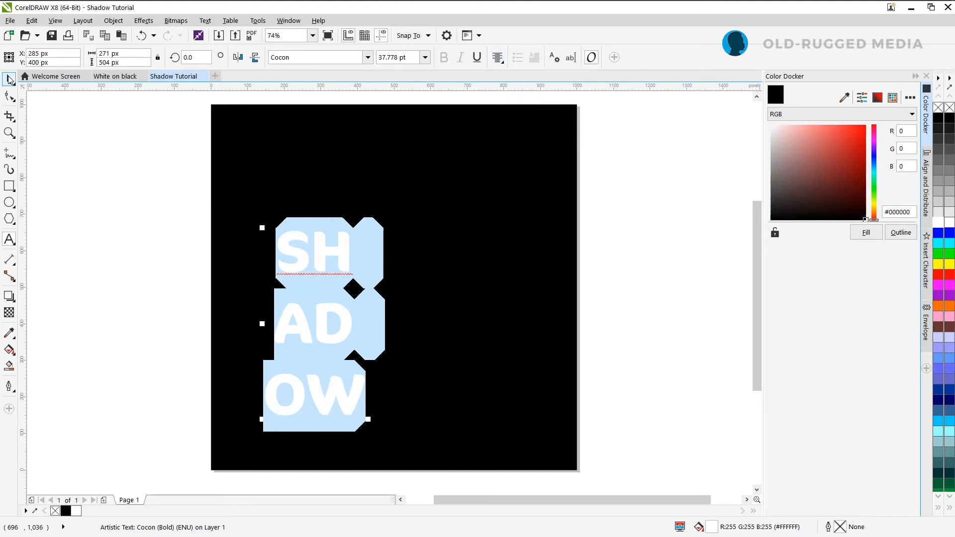
Try the None and Right alignments on the whole text and return it to Center alignment.
click(355, 246)
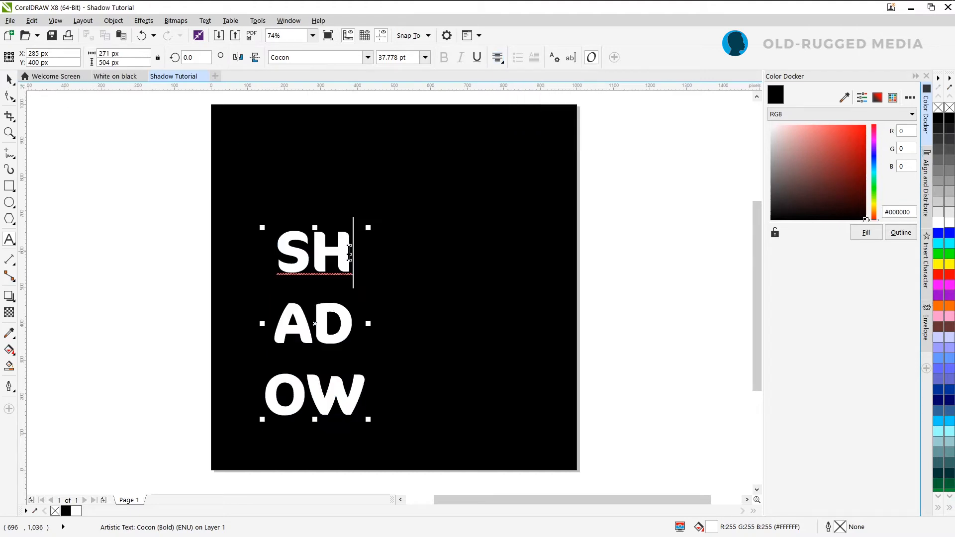
key(Escape)
click(381, 239)
key(ctrl+a)
key(ctrl+n)
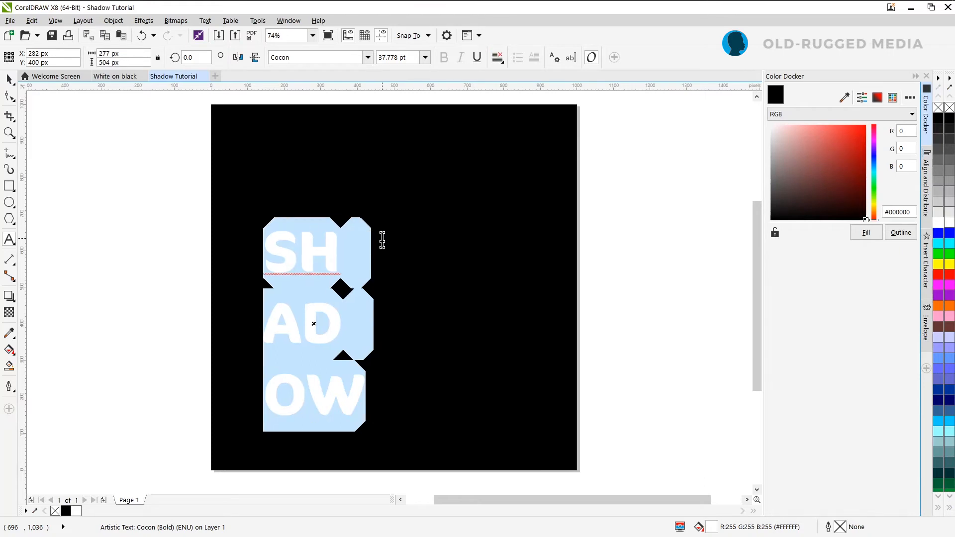
key(ctrl+r)
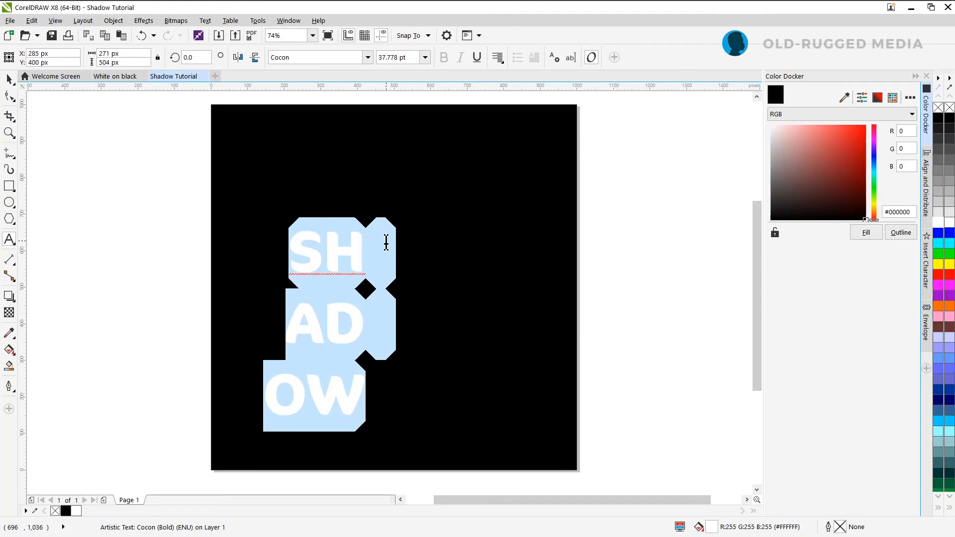
key(ctrl+e)
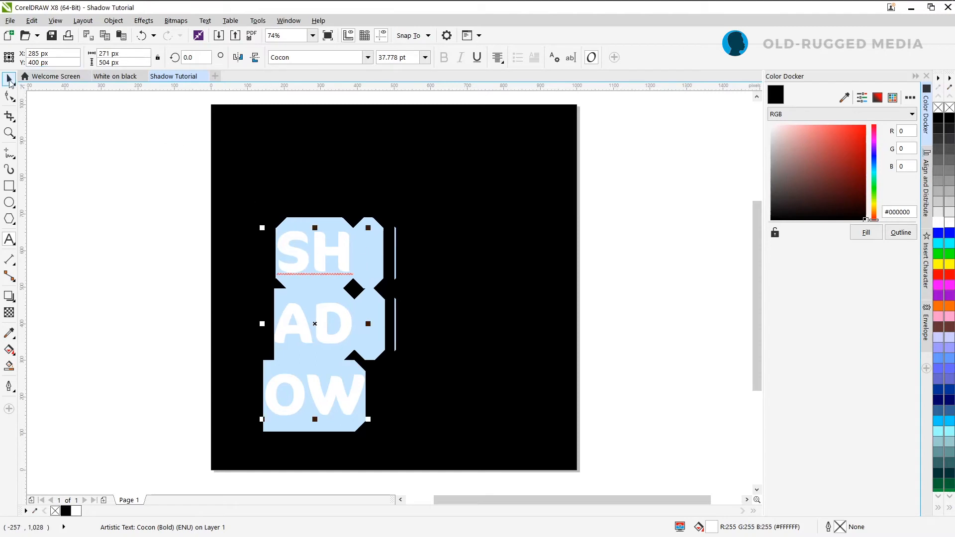
Finish editing the text and center the three-line block on the page.
click(324, 245)
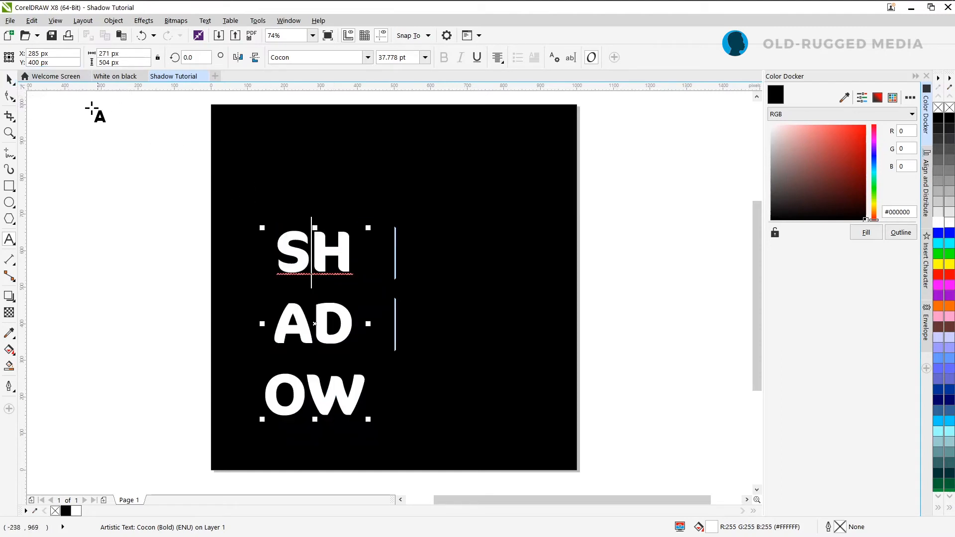
click(9, 79)
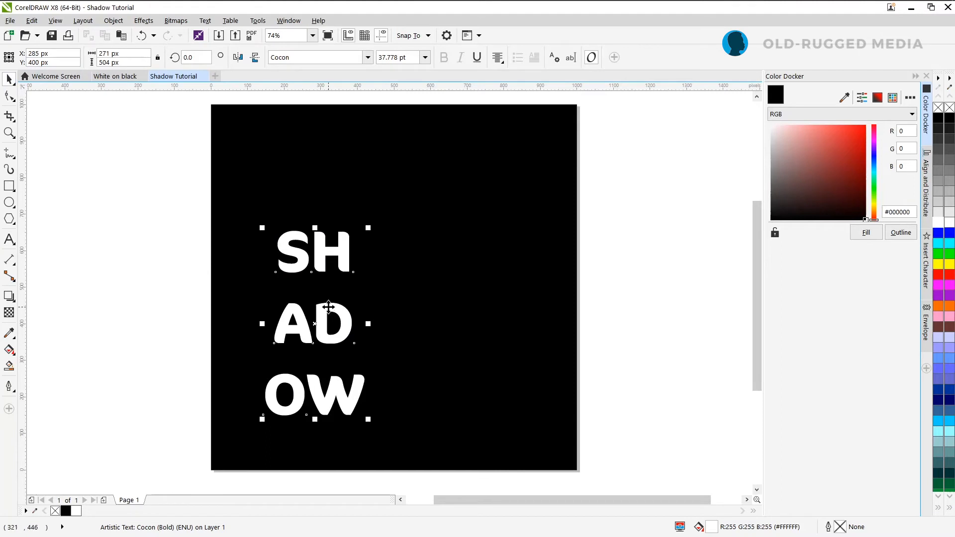
key(p)
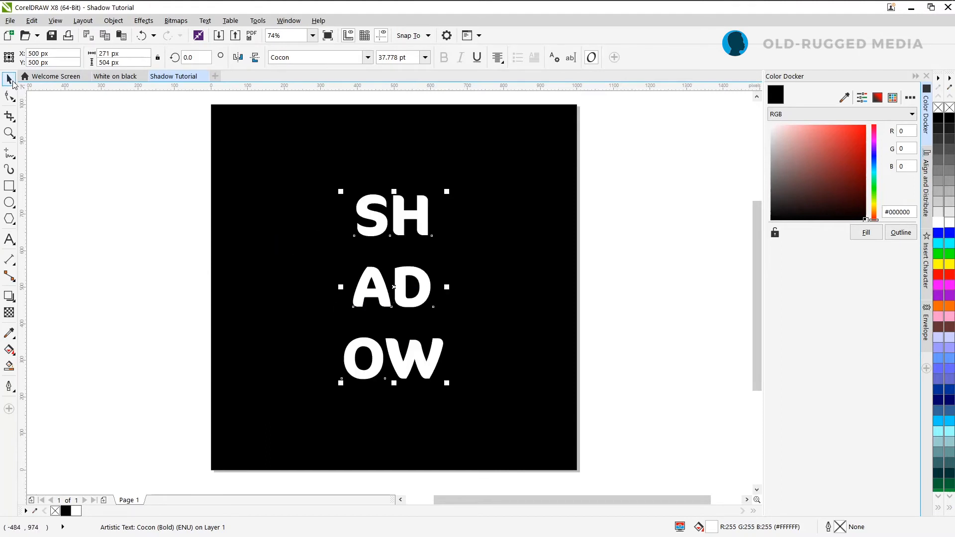
click(105, 166)
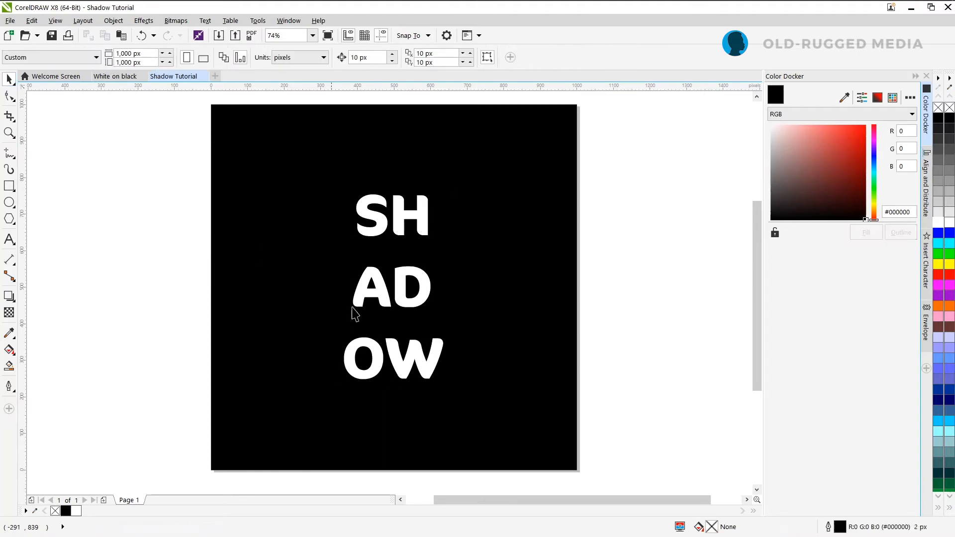
Tighten the line spacing of the three-line text with the Shape tool until the rows sit close together.
click(386, 363)
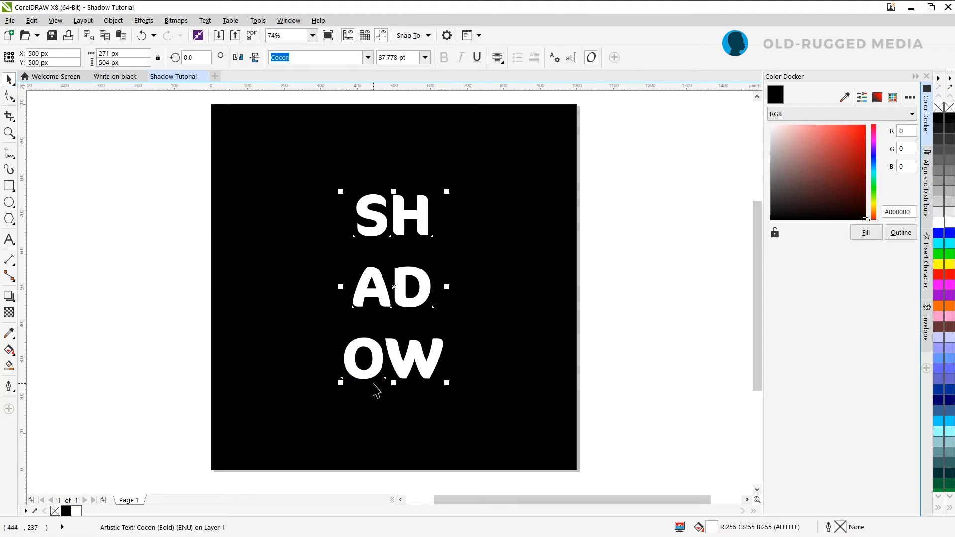
key(m)
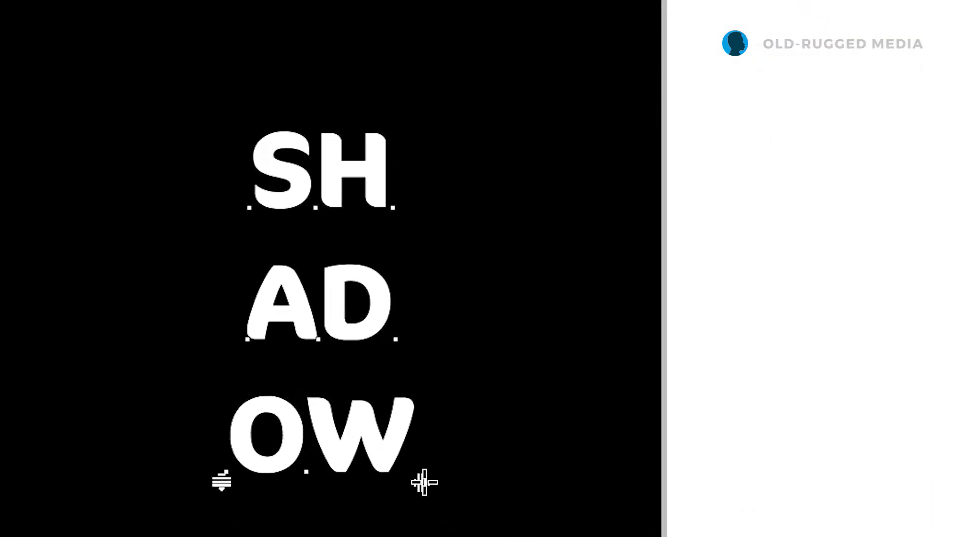
drag(422, 482, 696, 482)
drag(220, 480, 221, 327)
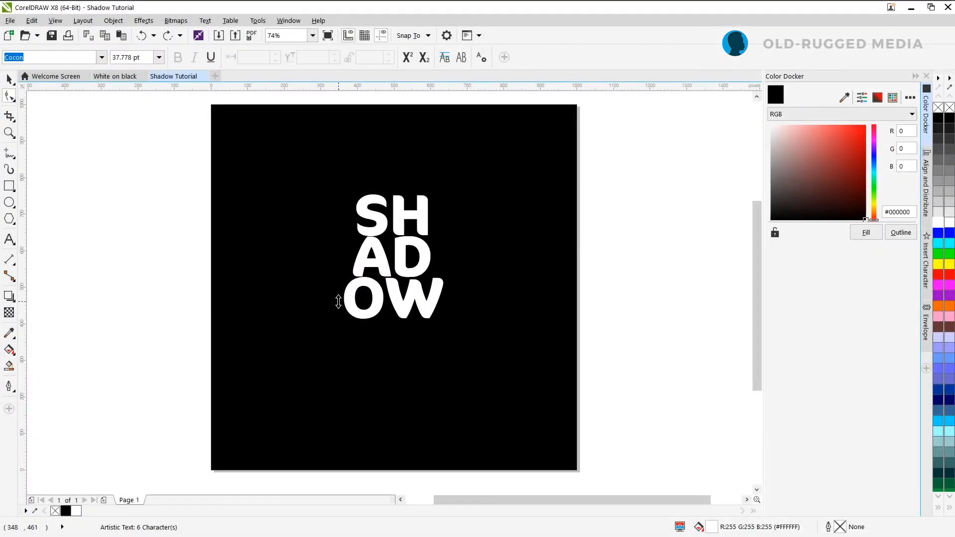
drag(338, 301, 338, 302)
Compare the rows with the White on black document and adjust the line spacing to a text height of about 366 px.
click(126, 76)
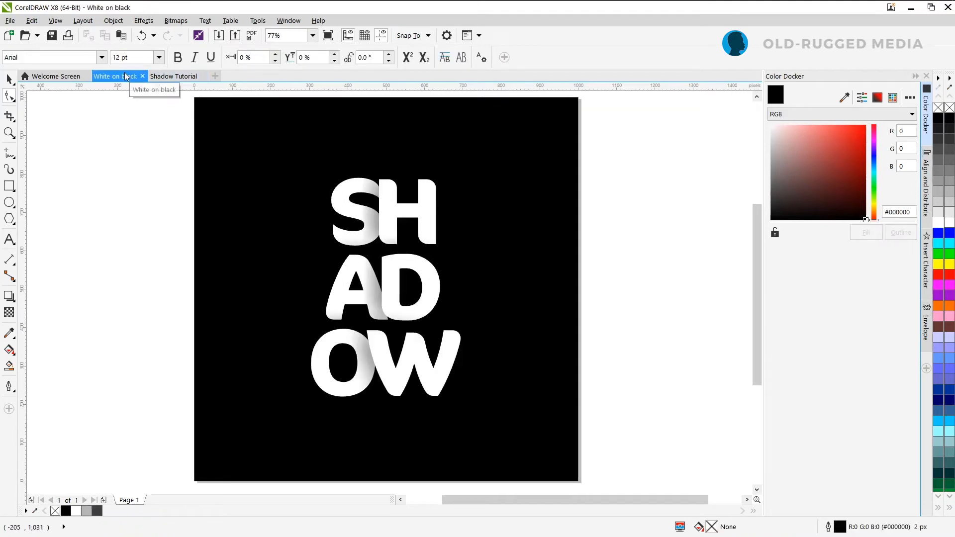
click(172, 76)
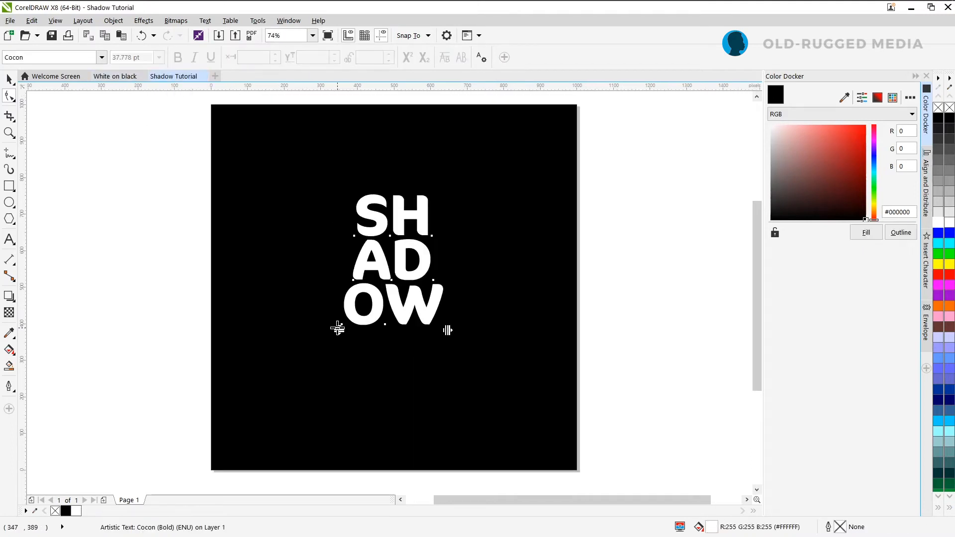
drag(339, 329, 334, 330)
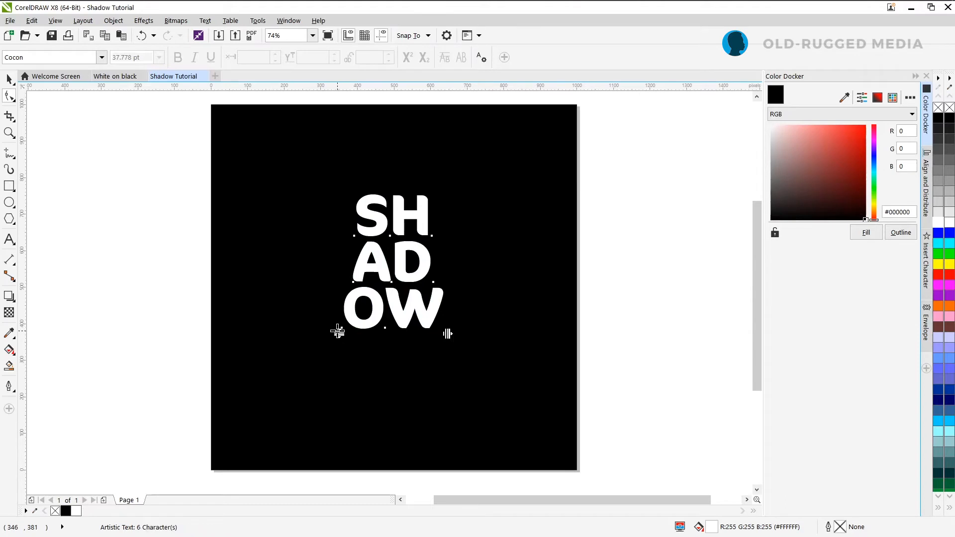
key(space)
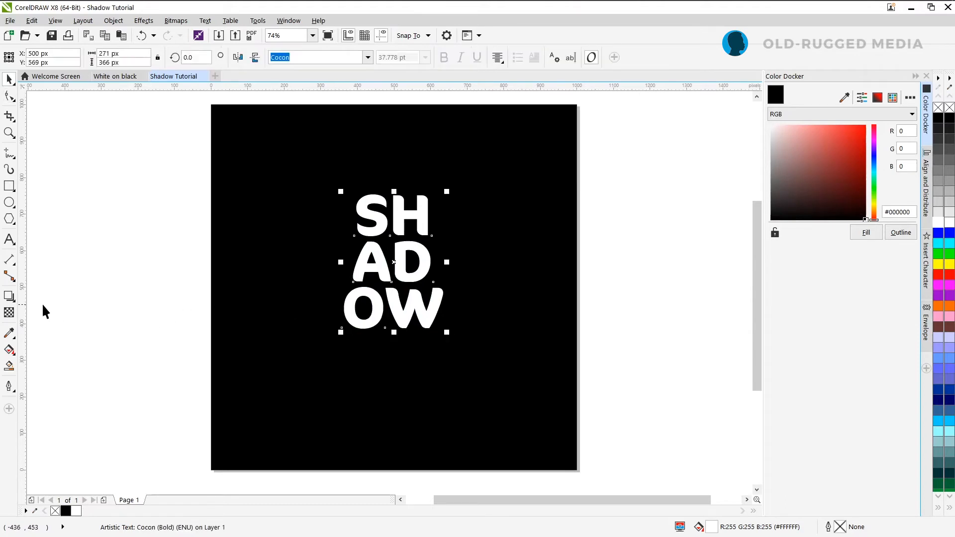
click(14, 301)
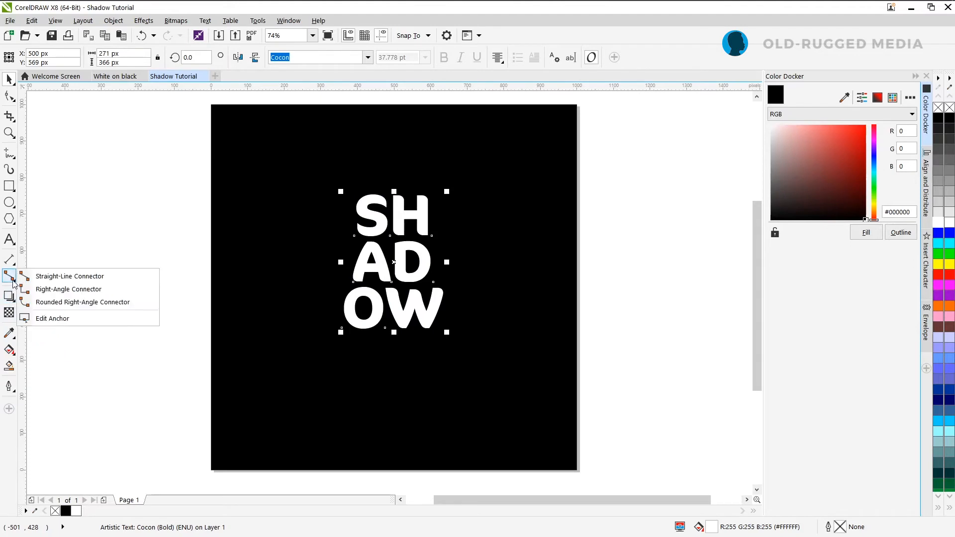
click(12, 389)
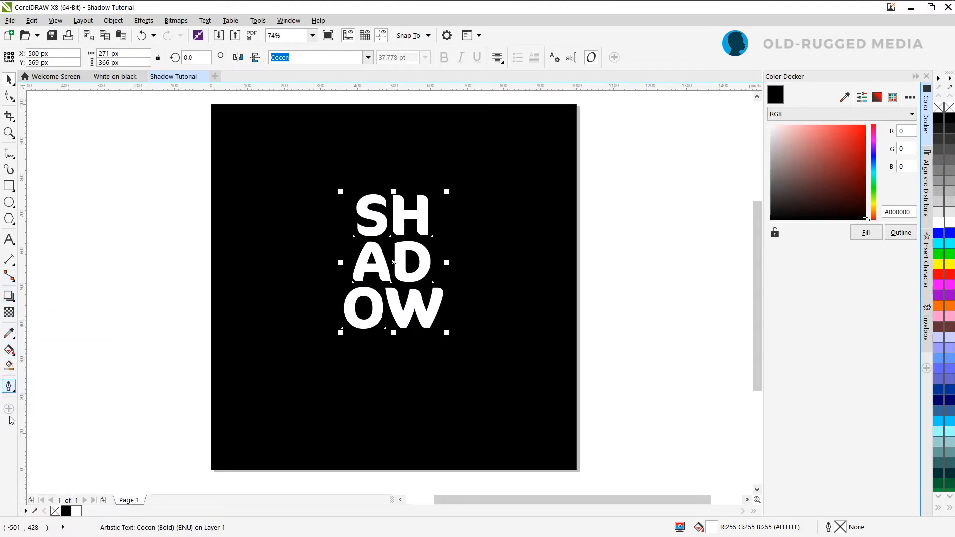
click(9, 333)
Tighten the letter spacing until the letter pairs overlap at about 247 px wide, and center the text on the page.
key(F10)
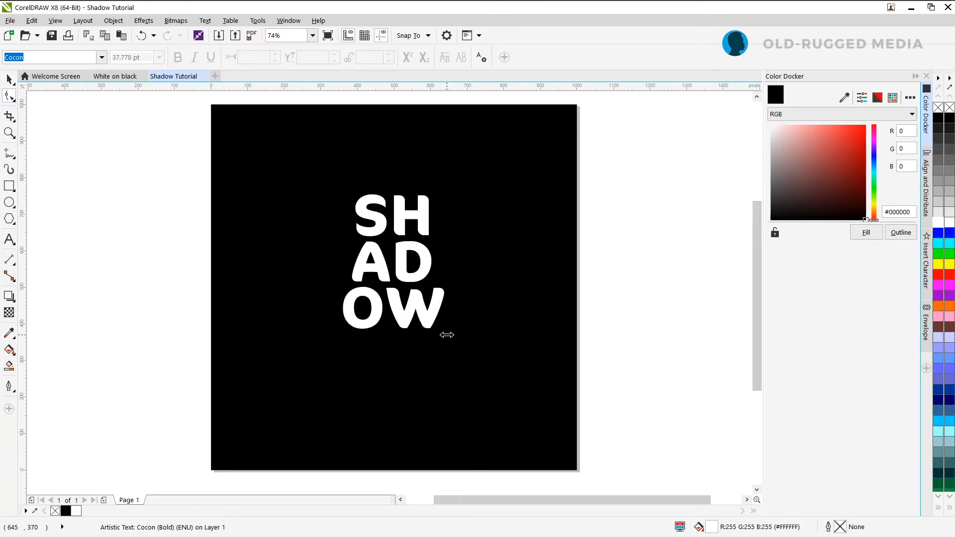
drag(447, 335, 426, 334)
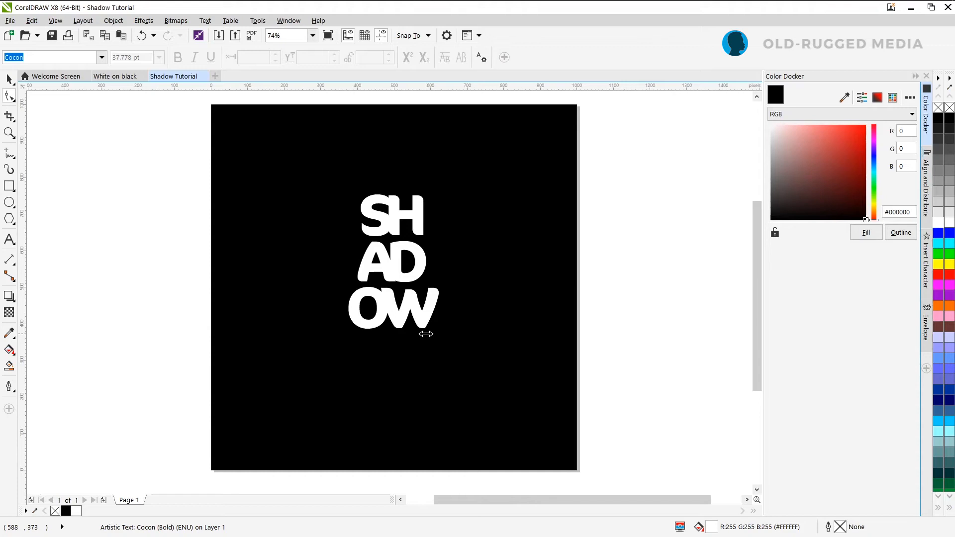
drag(426, 334, 429, 334)
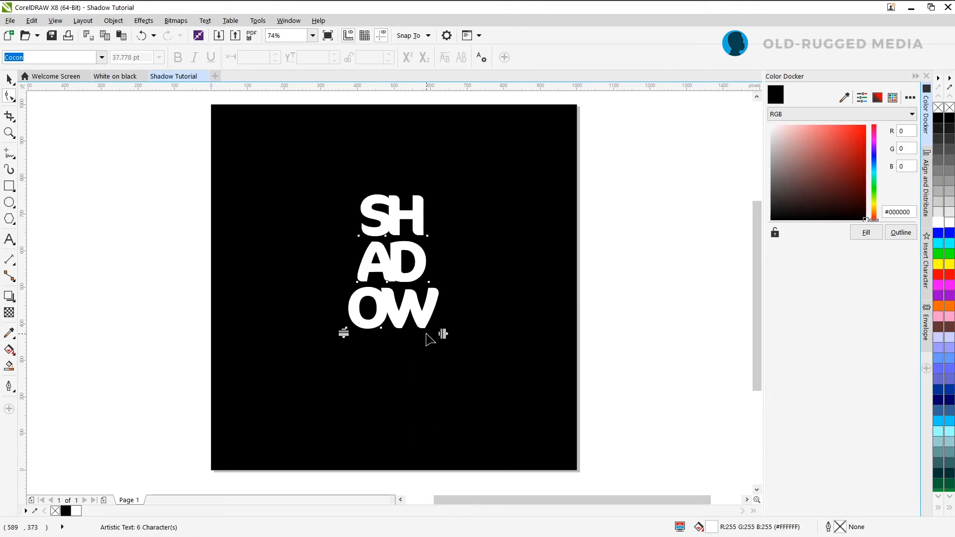
key(space)
key(p)
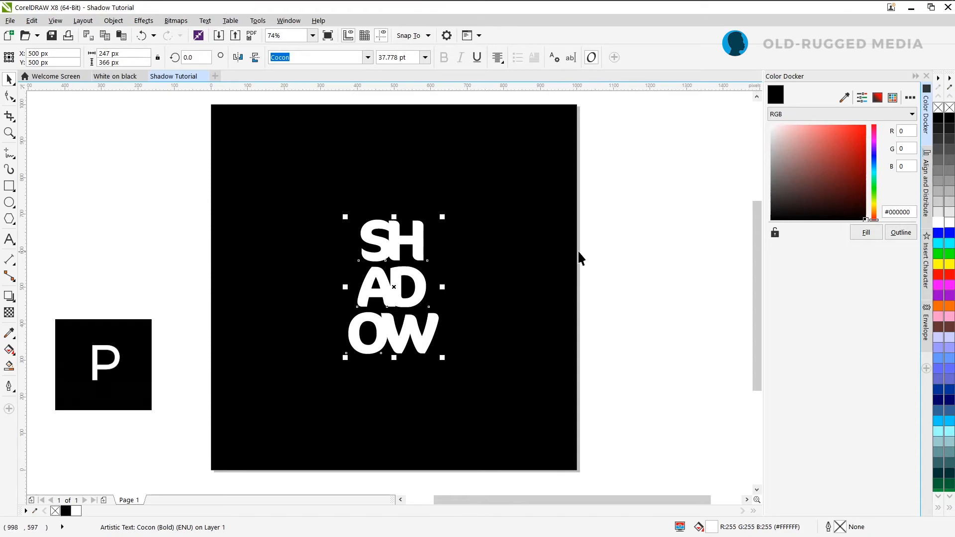
Try moving the text block to about X 469 px, Y 574 px, and undo the move.
click(433, 254)
click(415, 247)
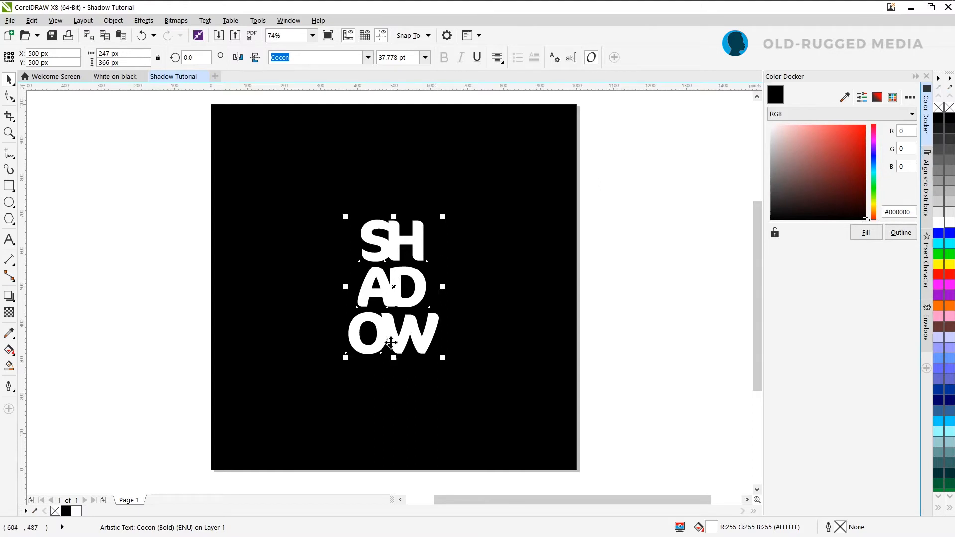
drag(393, 281, 385, 261)
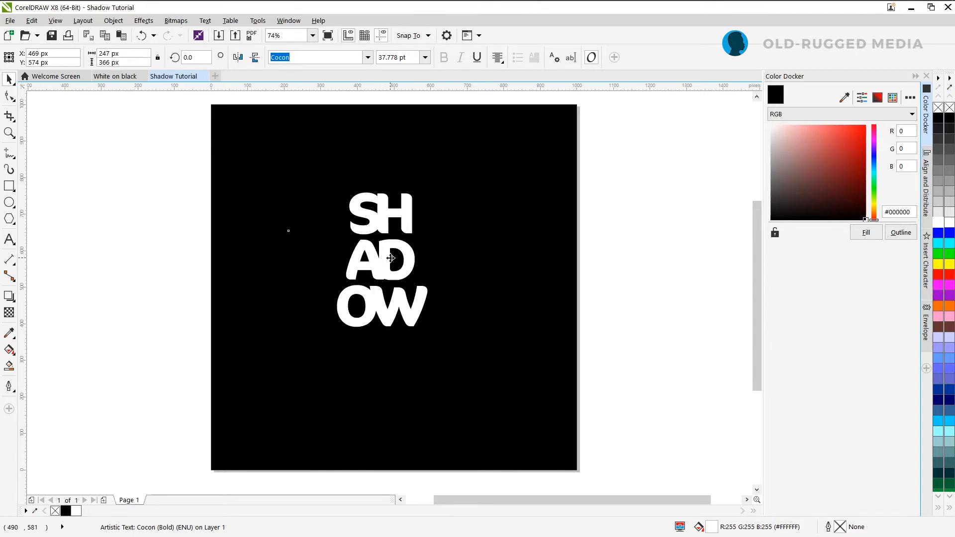
key(ctrl+z)
key(ctrl+z)
key(ctrl+z)
key(ctrl+z)
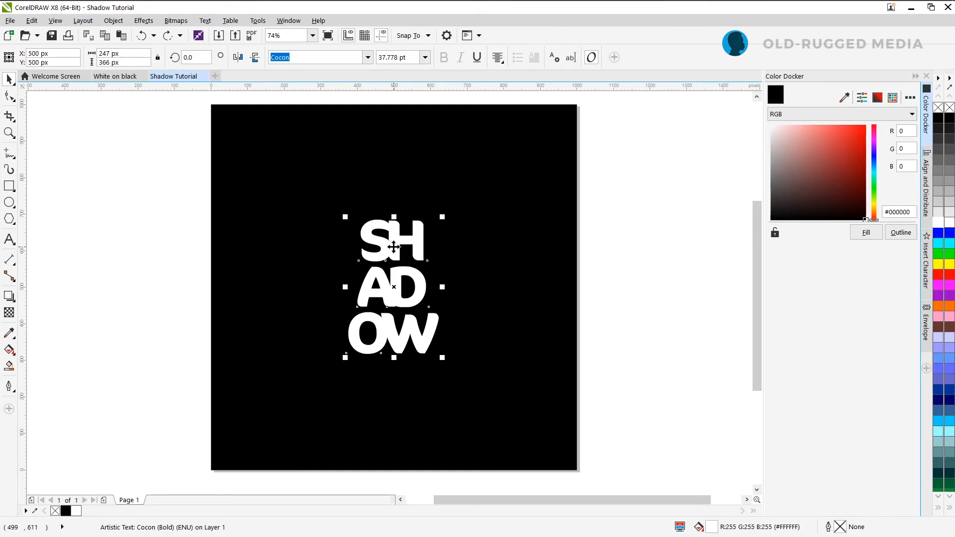
Break the three-line text apart into separate rows, and break the "SH" row apart into individual letters.
key(ctrl+k)
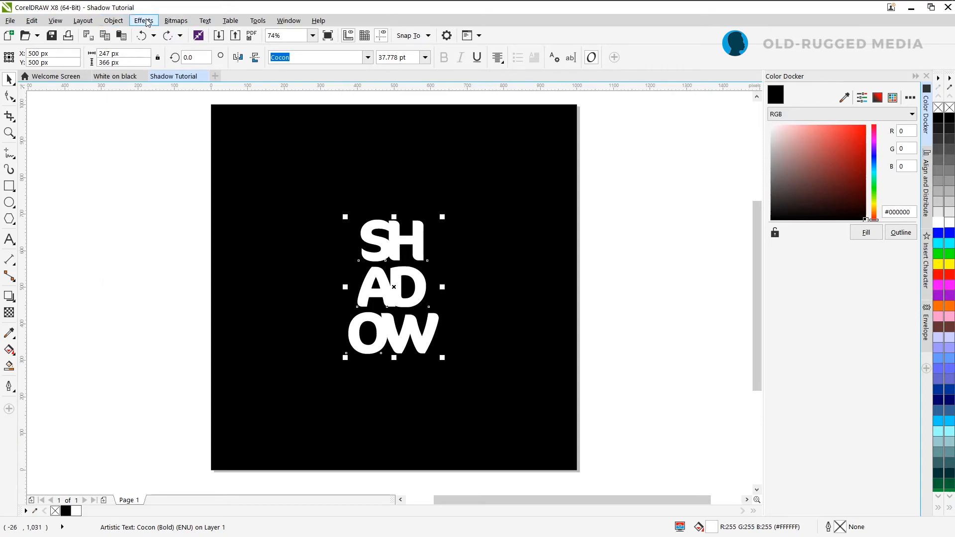
click(127, 19)
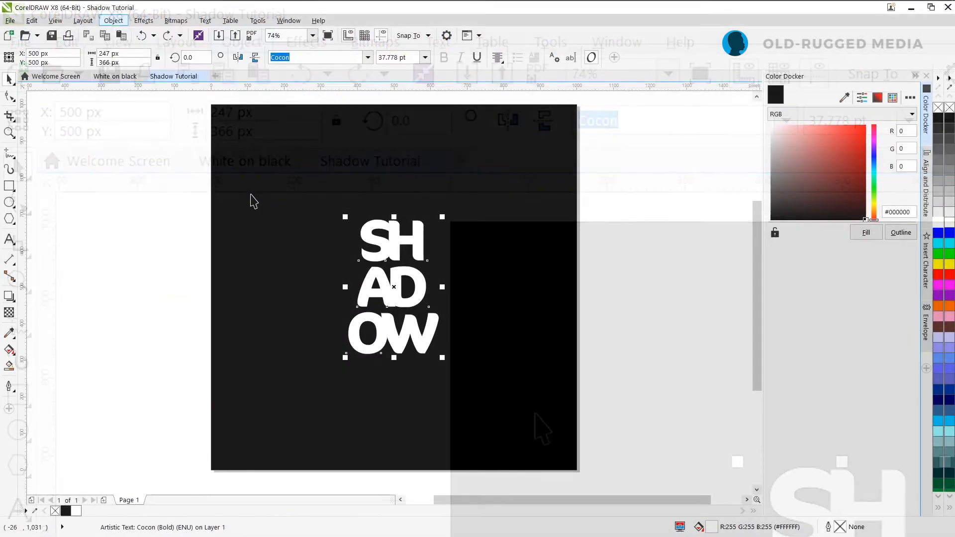
key(ctrl+k)
click(374, 253)
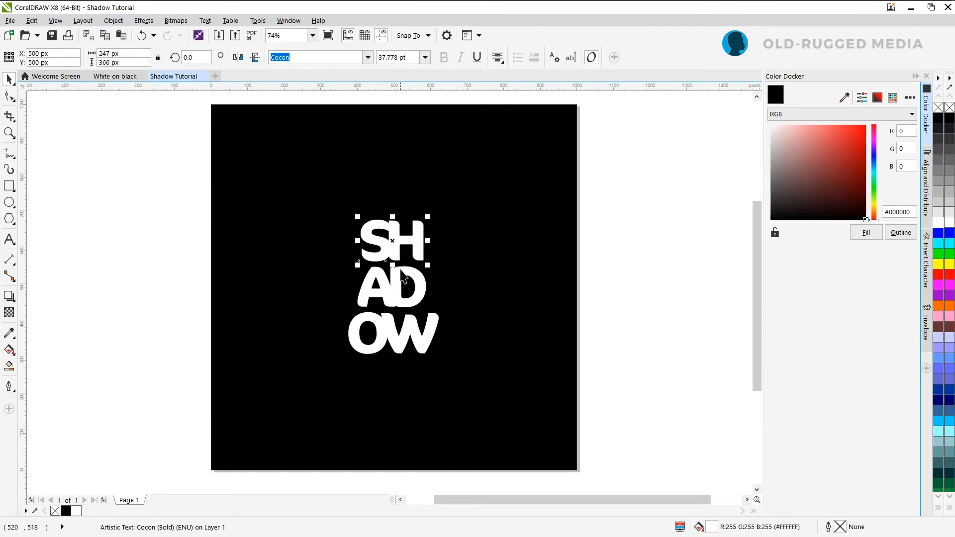
click(113, 21)
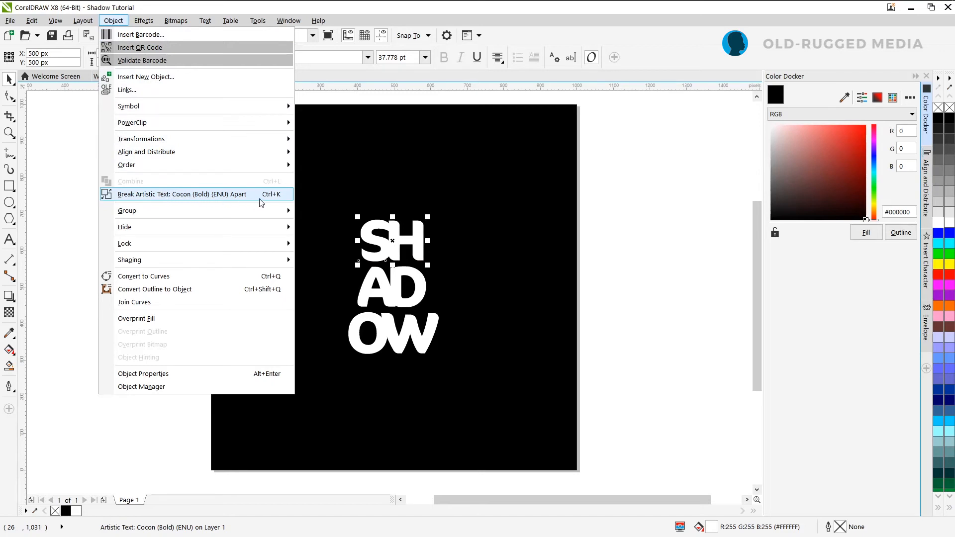
click(271, 194)
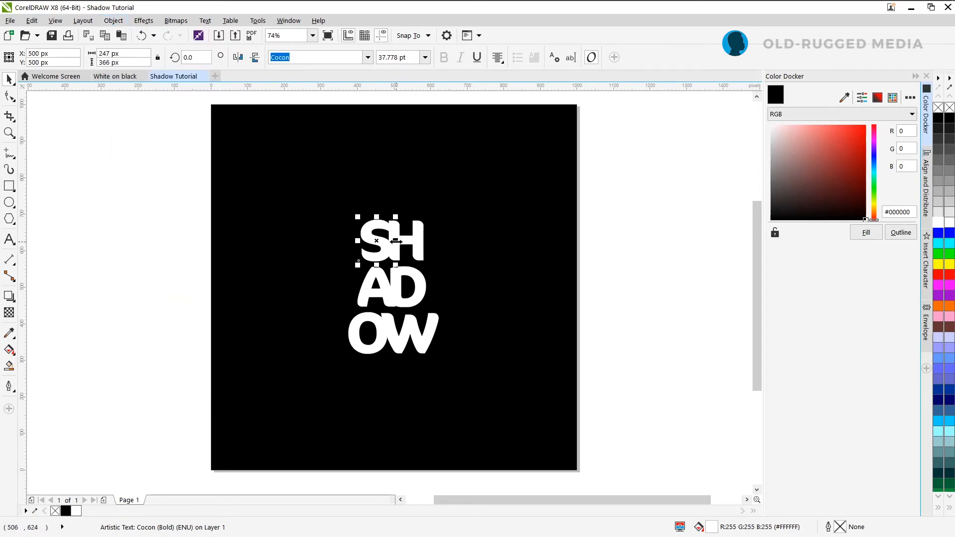
Check whether the S can be broken apart further and which parts of the text select as letters or whole rows.
click(113, 21)
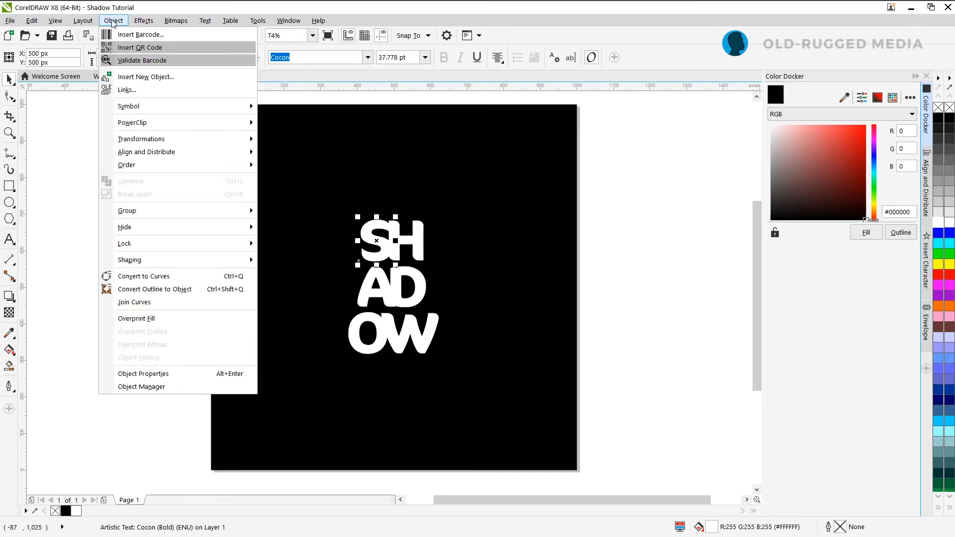
mouse_move(177, 206)
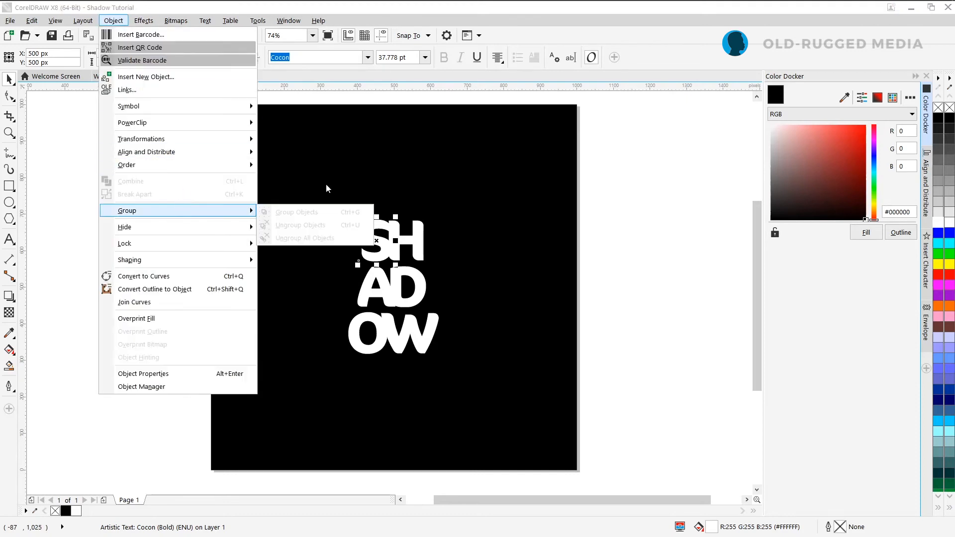
click(327, 188)
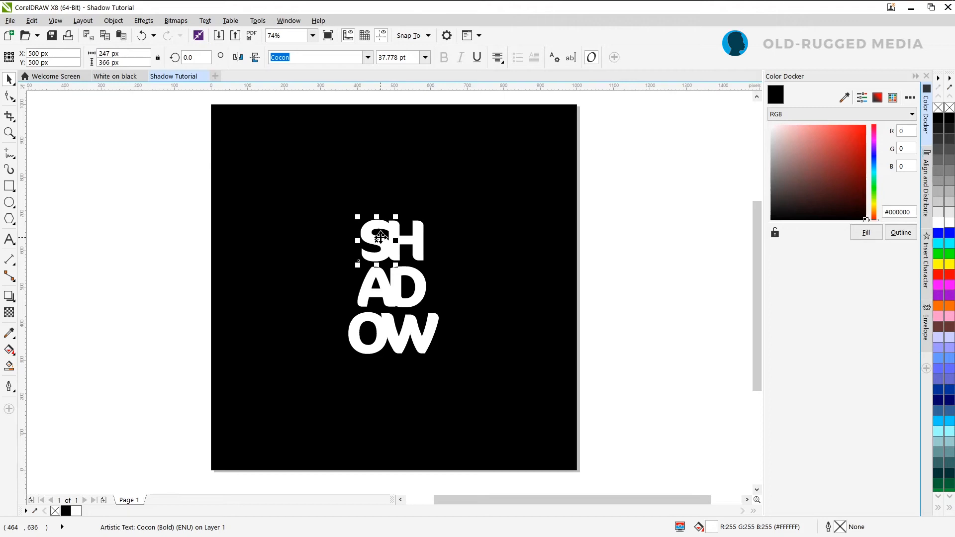
click(156, 216)
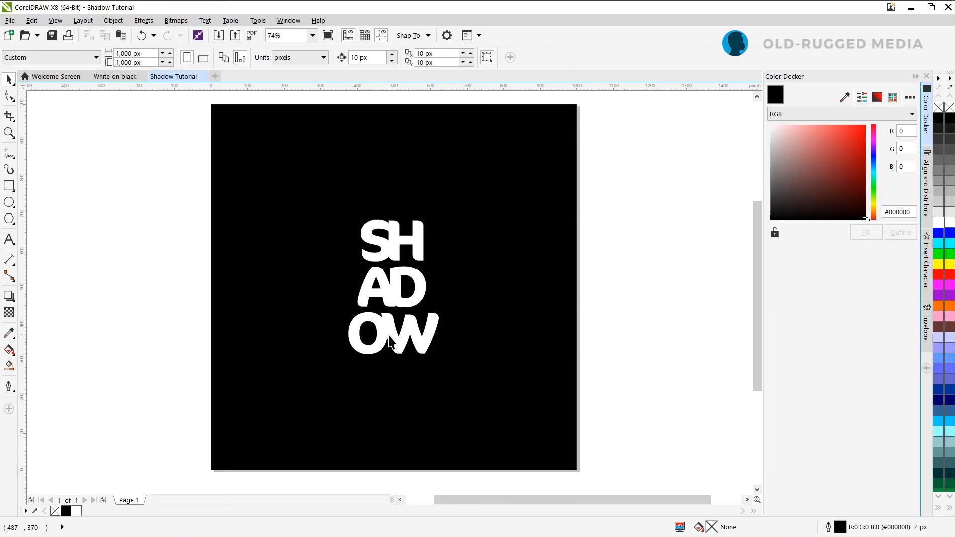
click(387, 332)
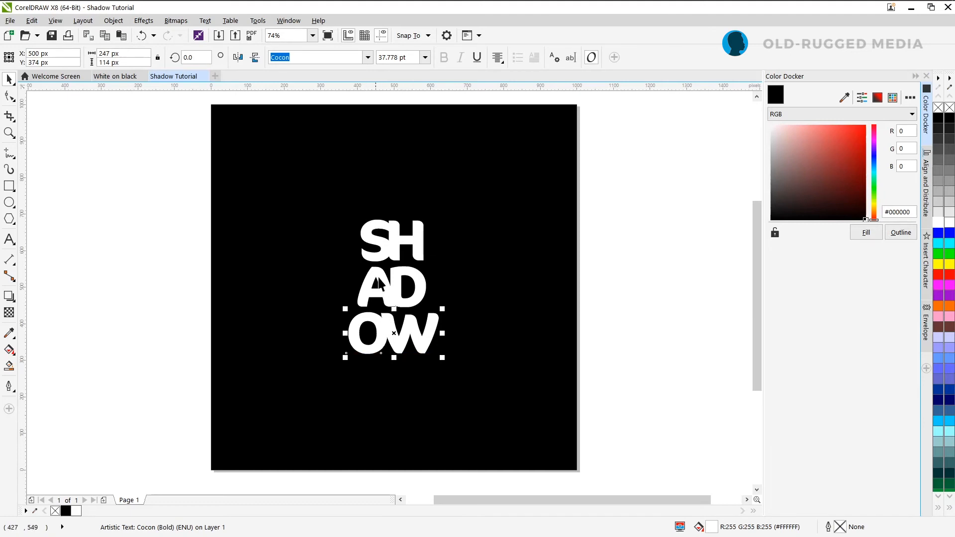
click(405, 239)
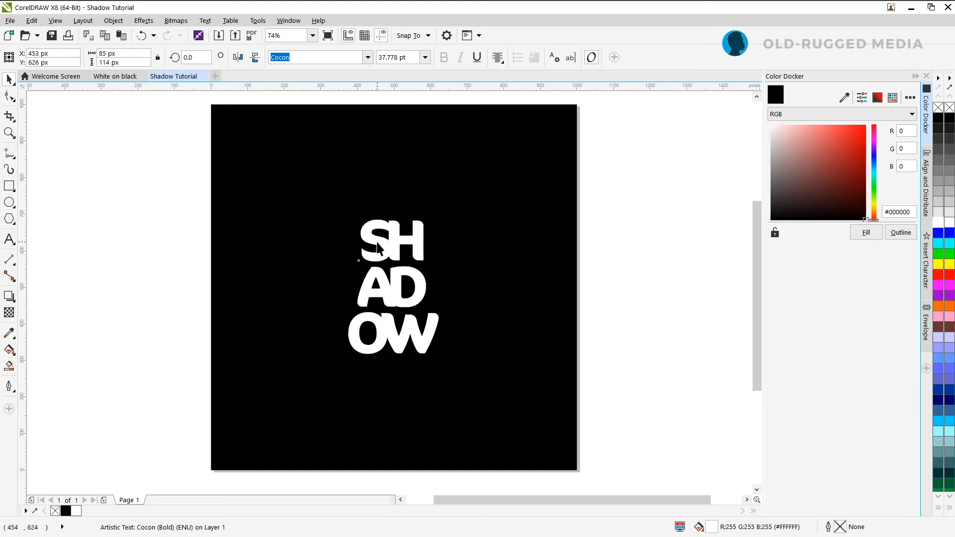
click(368, 239)
Try the Medium Glow drop shadow preset on all the text objects, and undo it.
drag(183, 197, 542, 391)
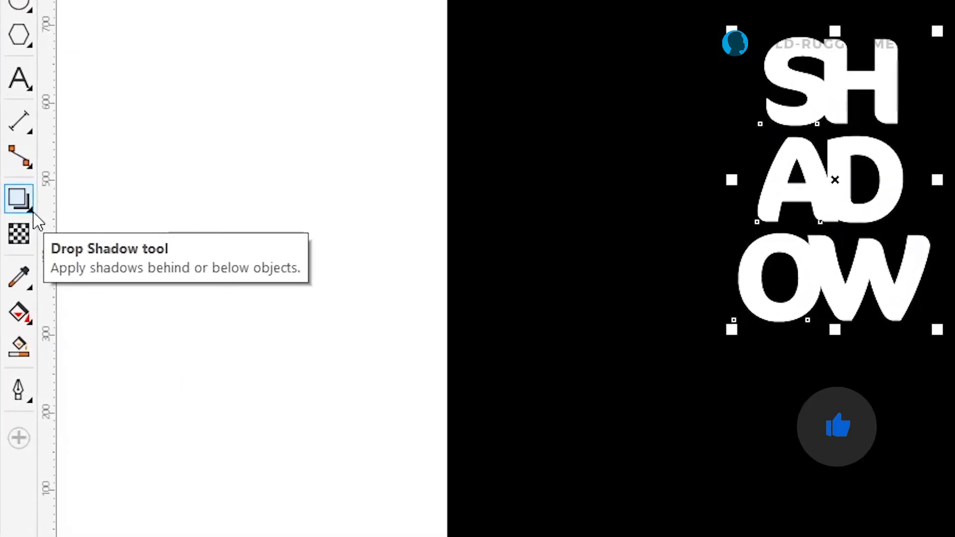
click(32, 210)
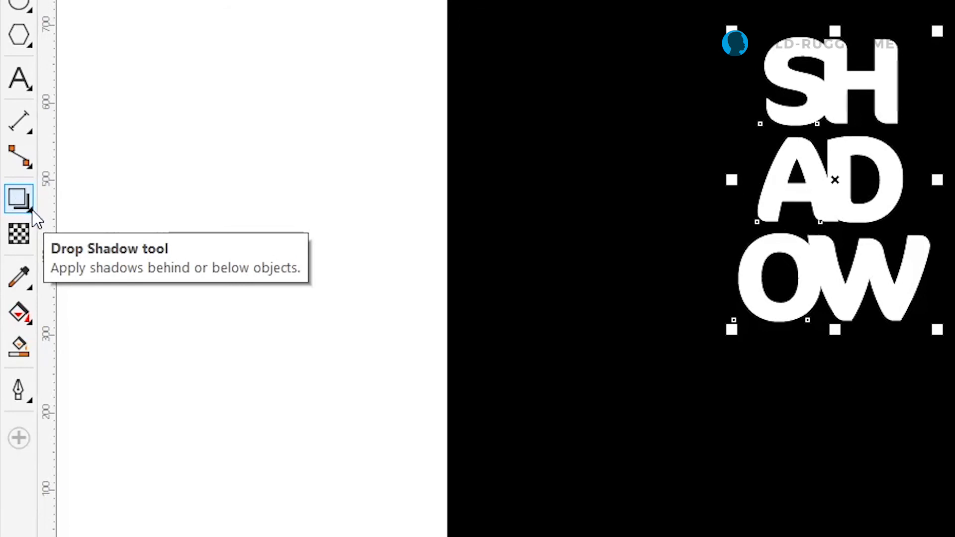
click(33, 215)
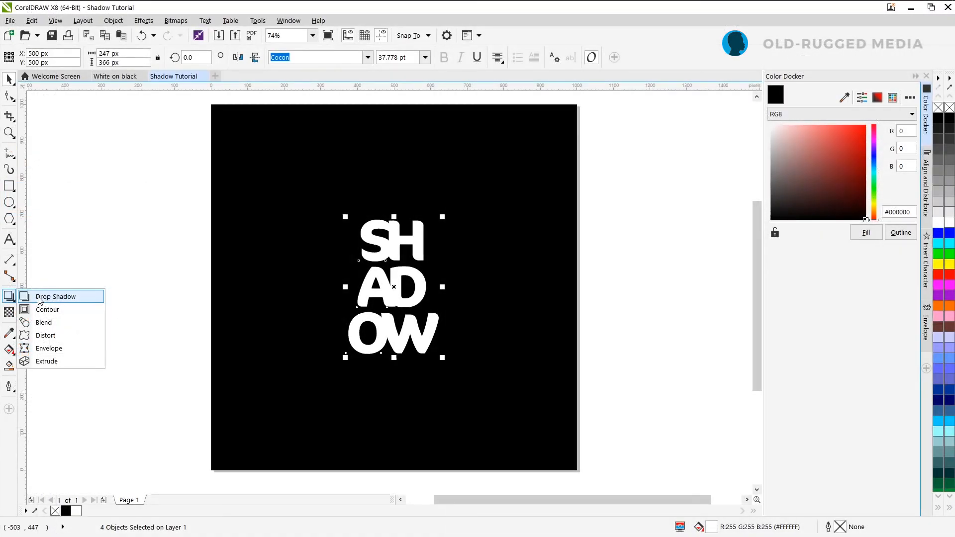
click(49, 300)
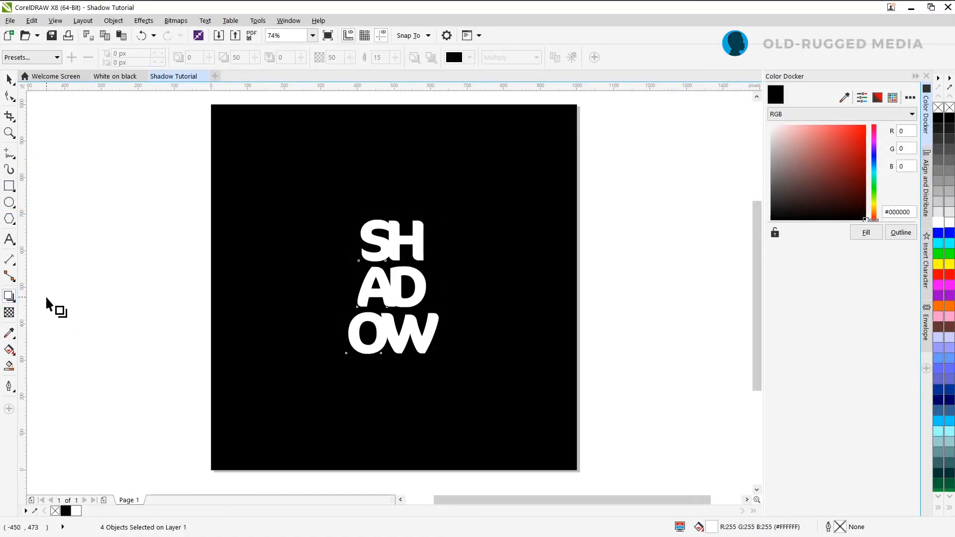
click(45, 61)
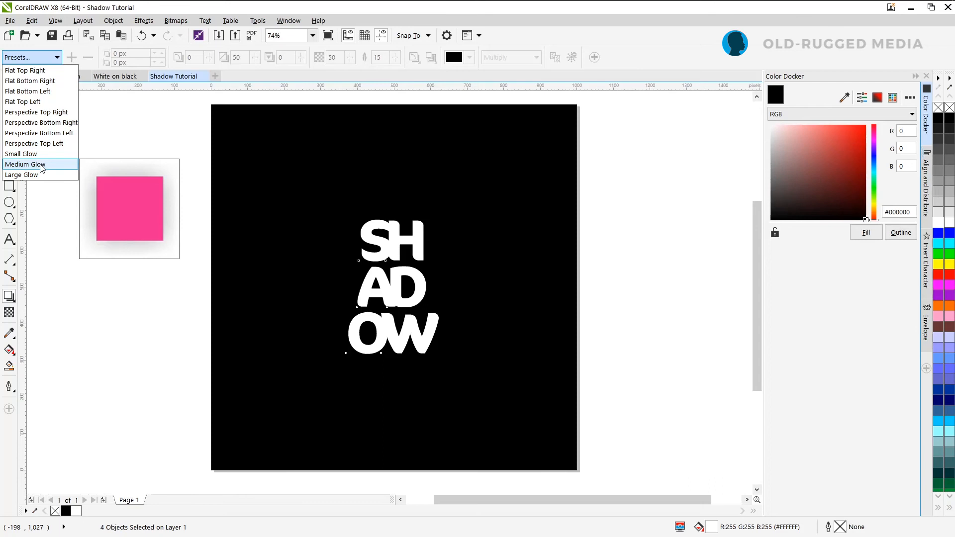
click(41, 167)
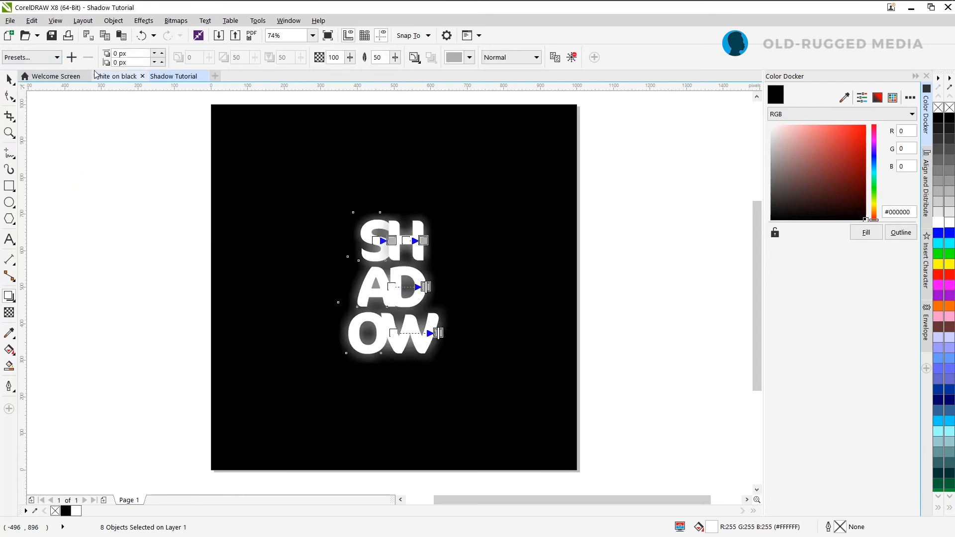
click(9, 78)
click(188, 161)
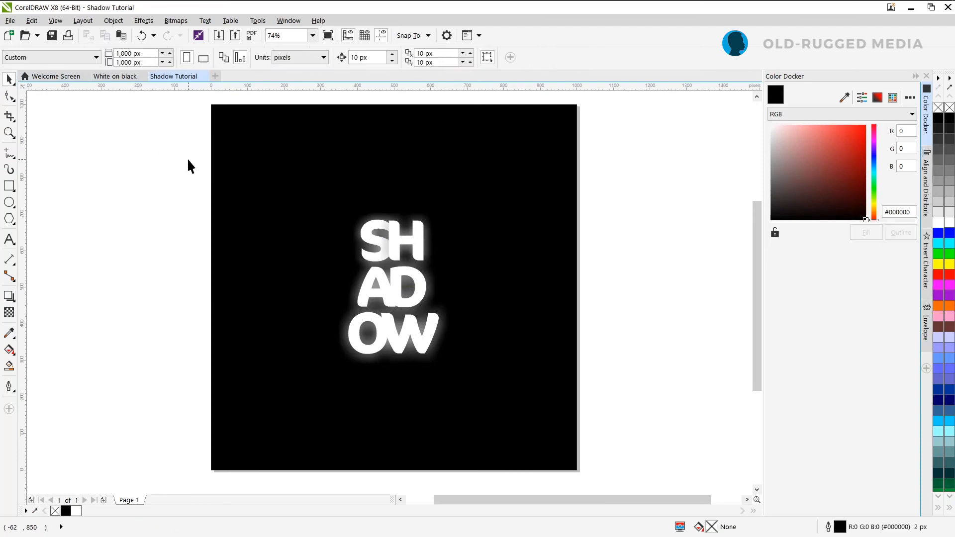
click(188, 165)
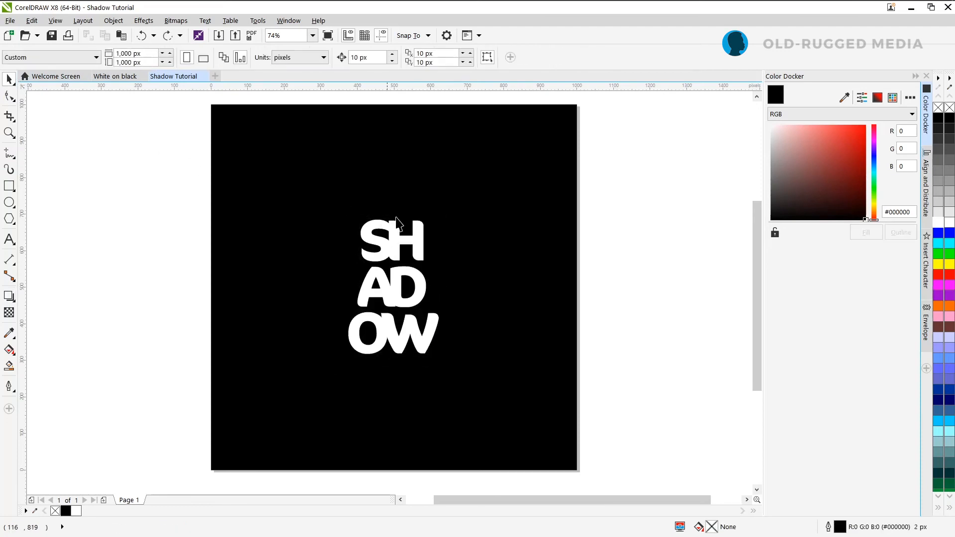
Break the "AD" and "OW" rows apart into individual letters.
click(375, 244)
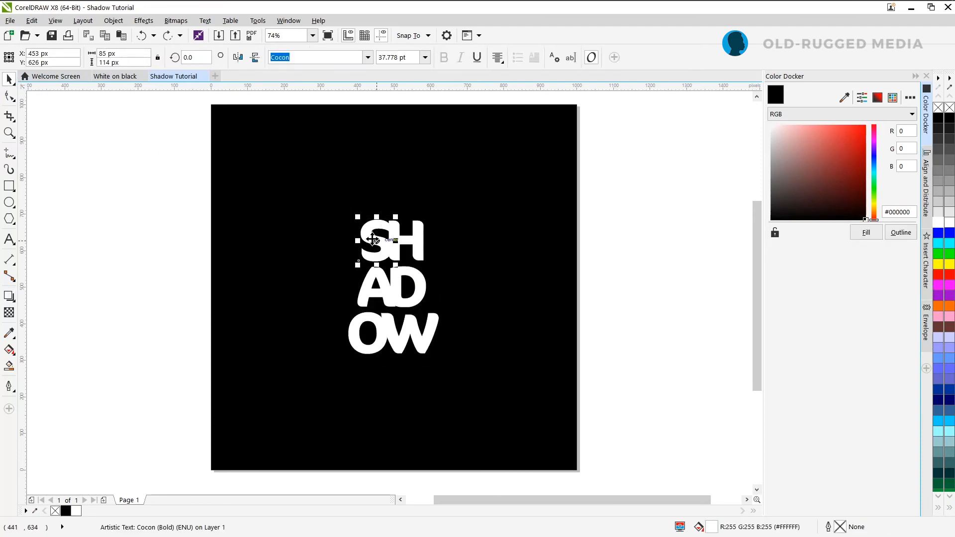
click(405, 243)
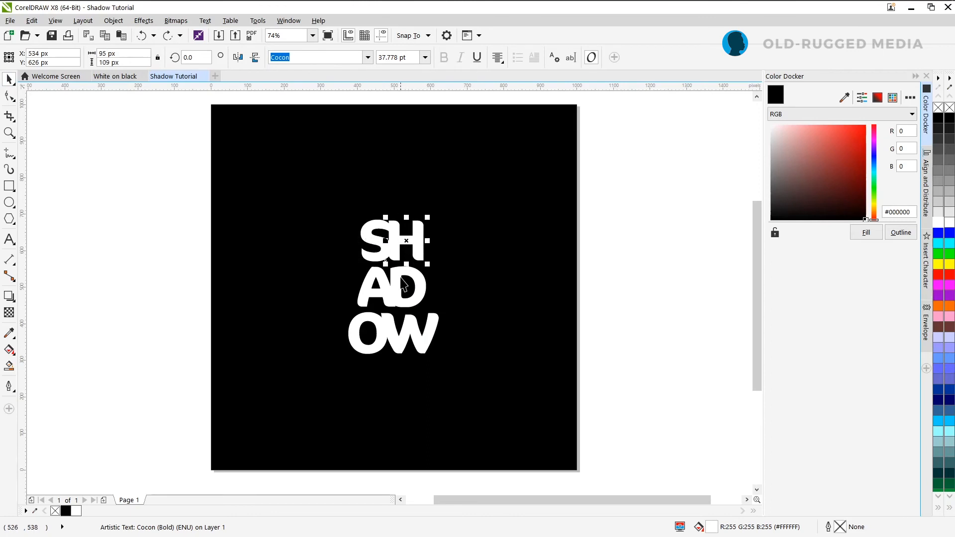
click(396, 286)
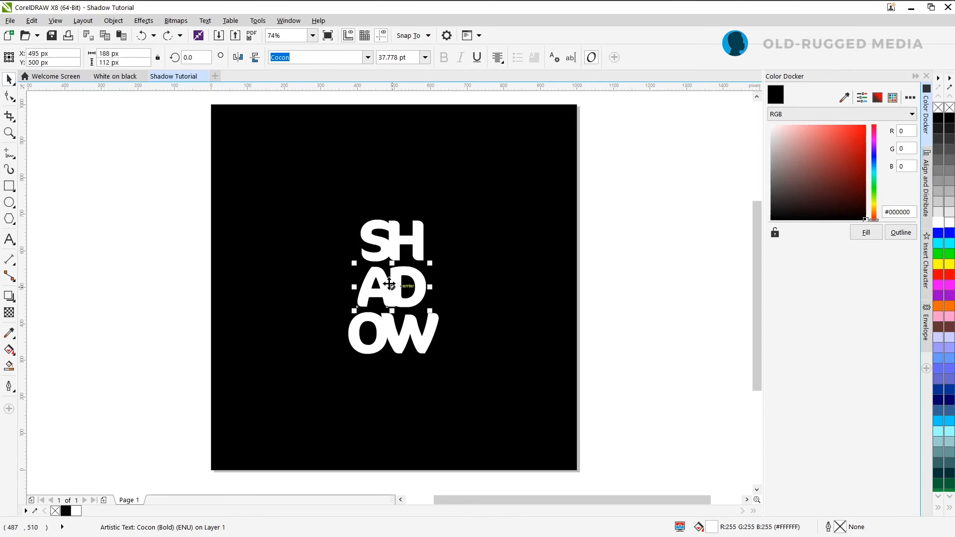
key(ctrl+k)
click(381, 338)
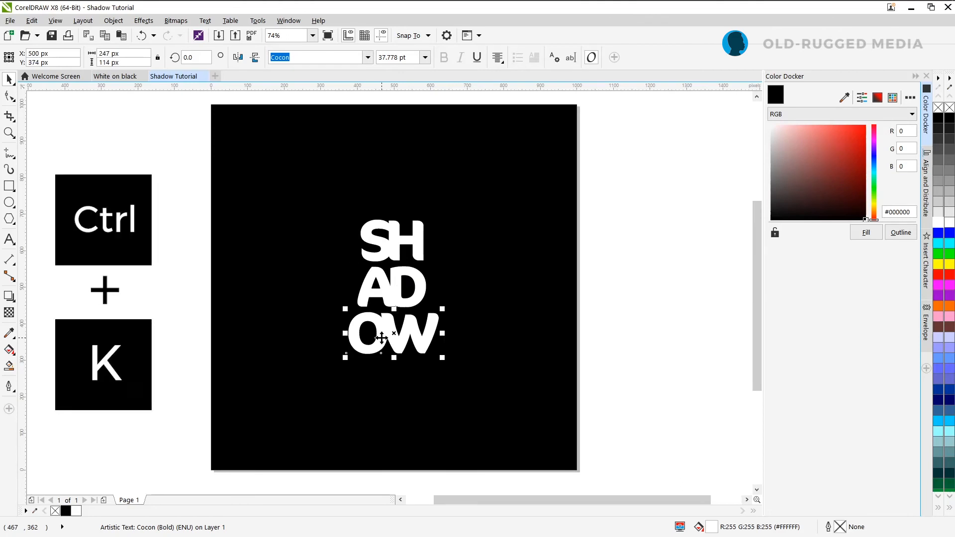
key(ctrl+k)
click(385, 336)
drag(187, 295, 196, 313)
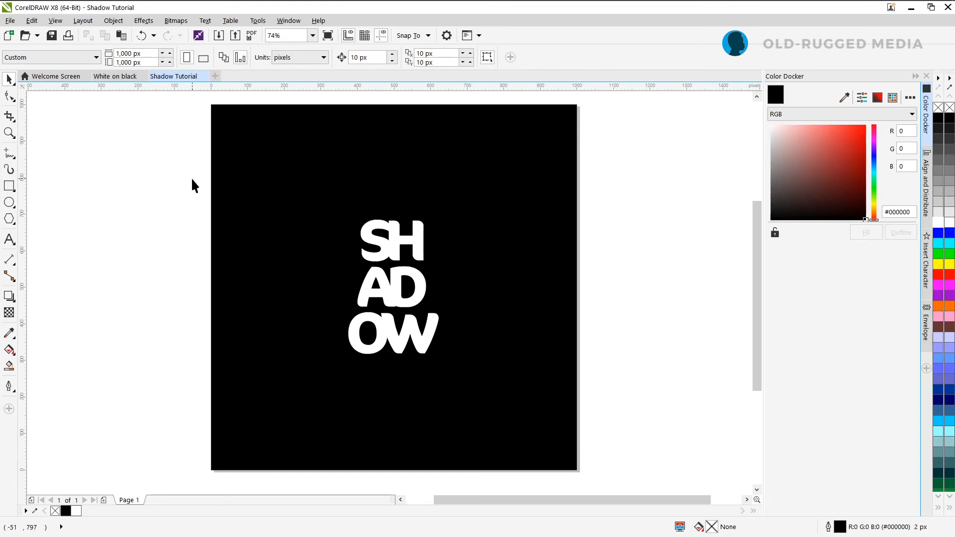
Apply the Medium Glow drop shadow preset to all six letters and set the shadows' merge mode to Multiply.
drag(192, 179, 568, 421)
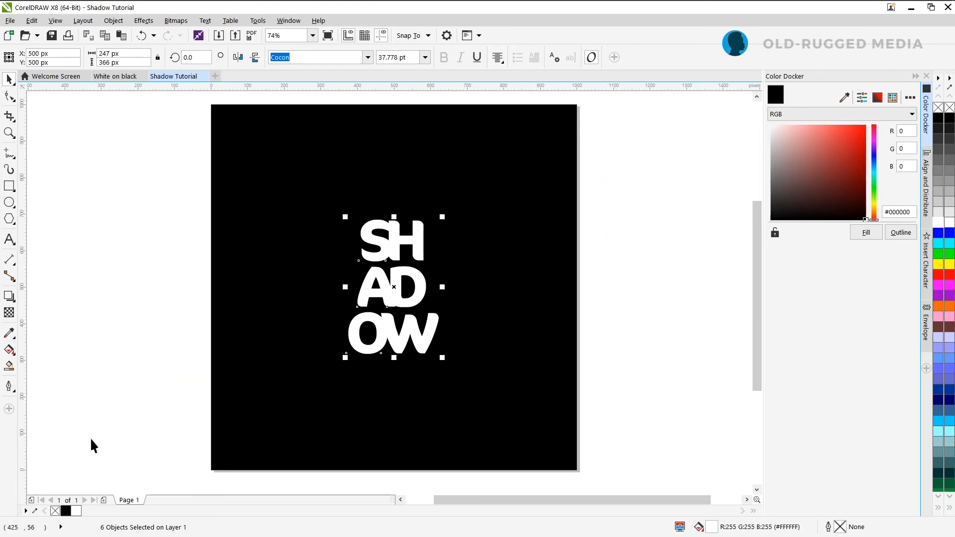
click(9, 297)
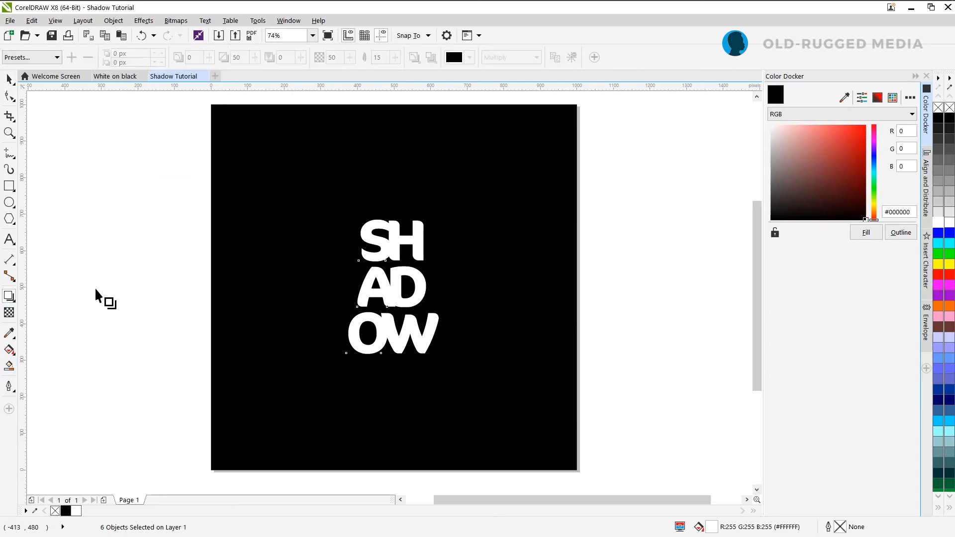
click(31, 58)
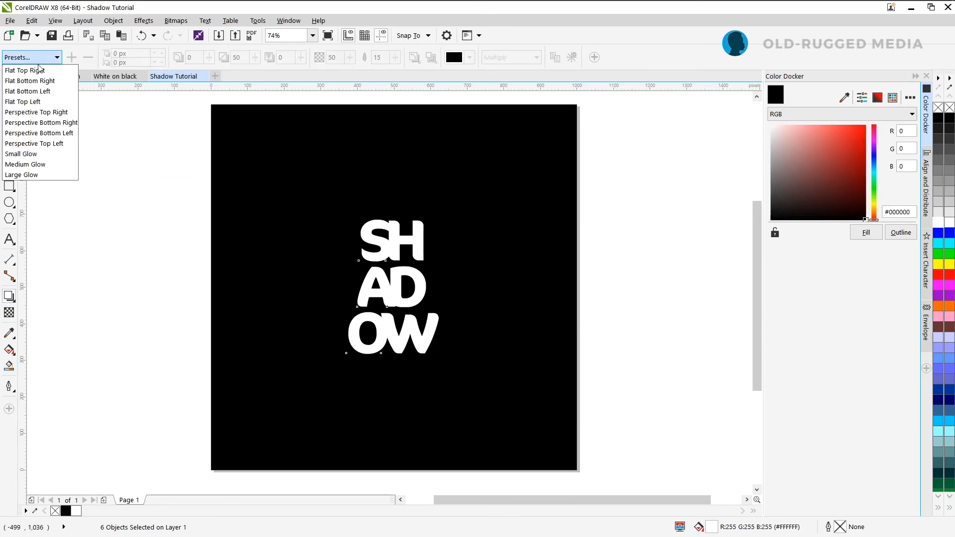
click(40, 164)
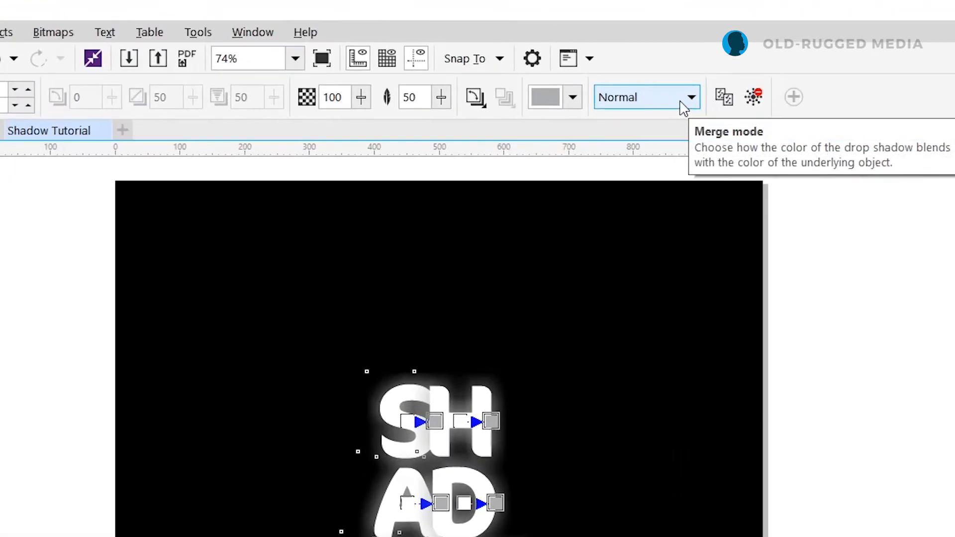
click(684, 106)
click(639, 196)
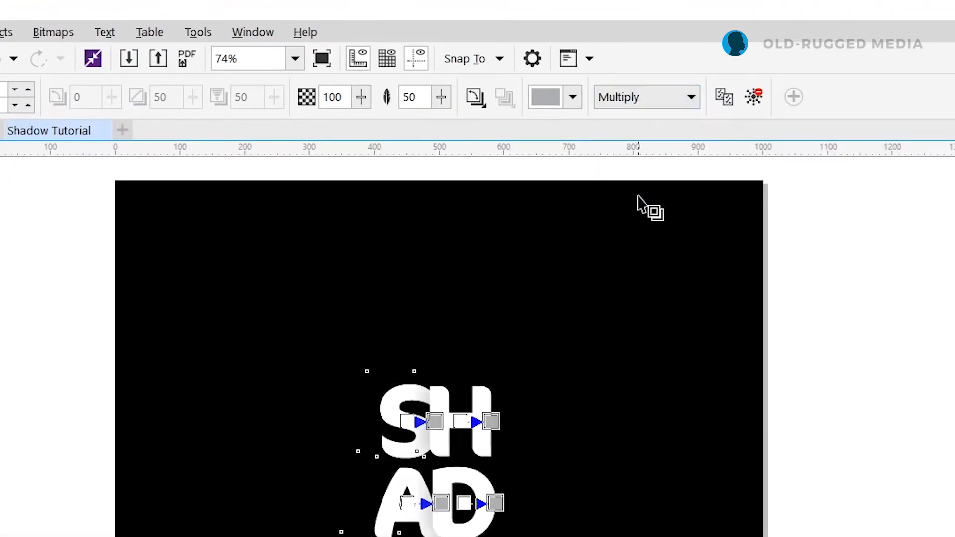
Switch the drop shadow color model to RGB and set the shadow color to black (#000000).
click(573, 98)
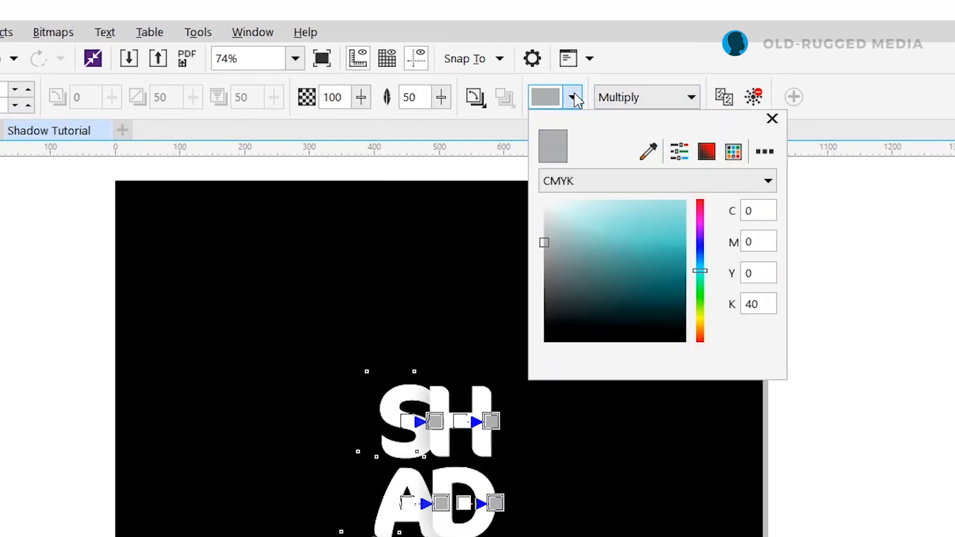
click(572, 178)
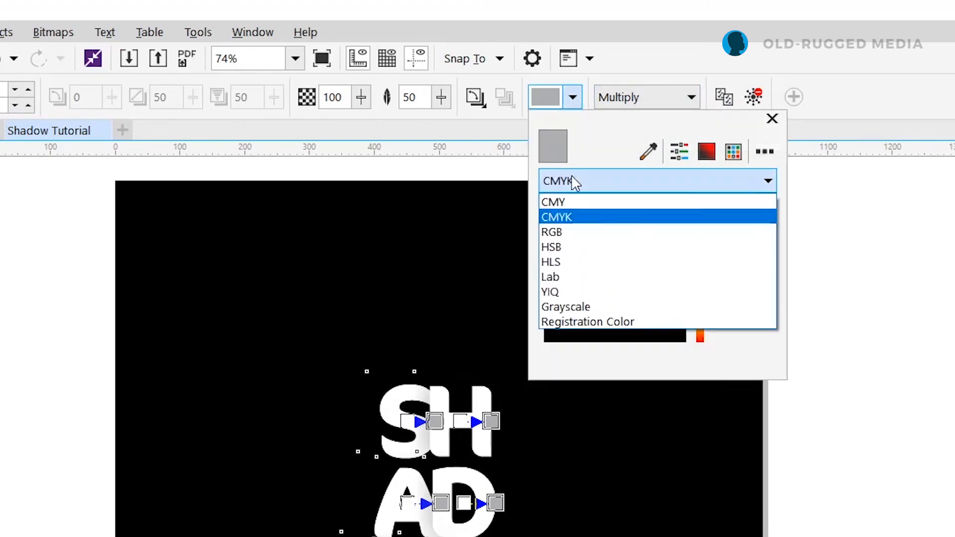
click(579, 230)
click(582, 193)
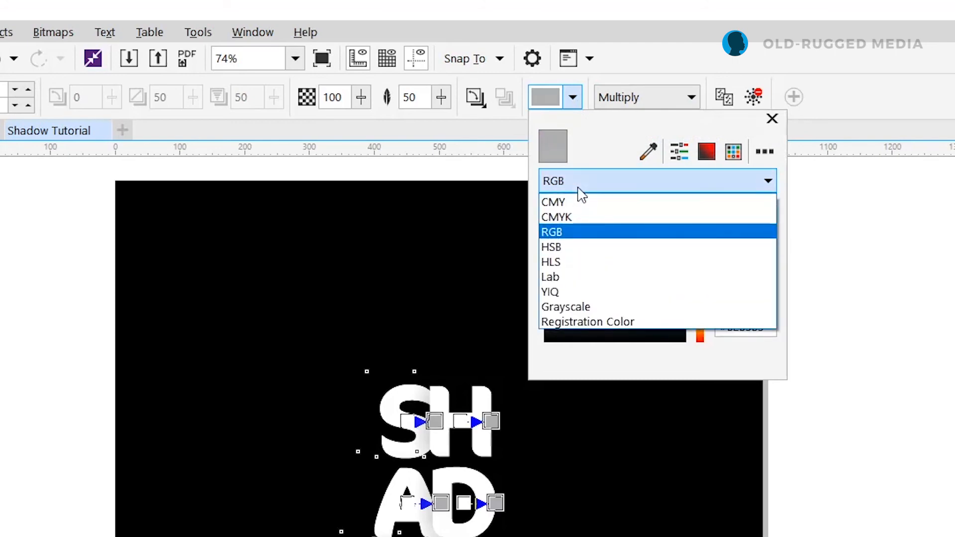
click(580, 233)
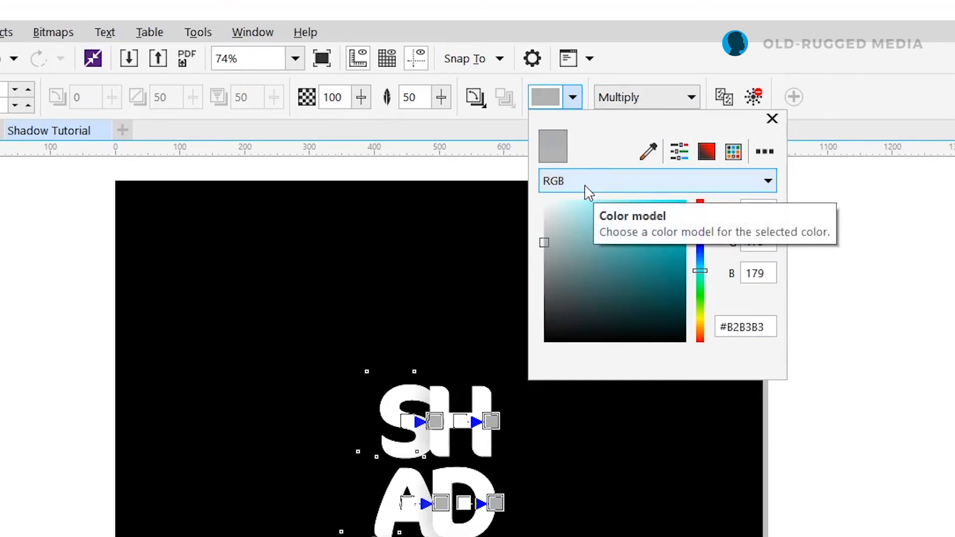
drag(554, 293, 478, 424)
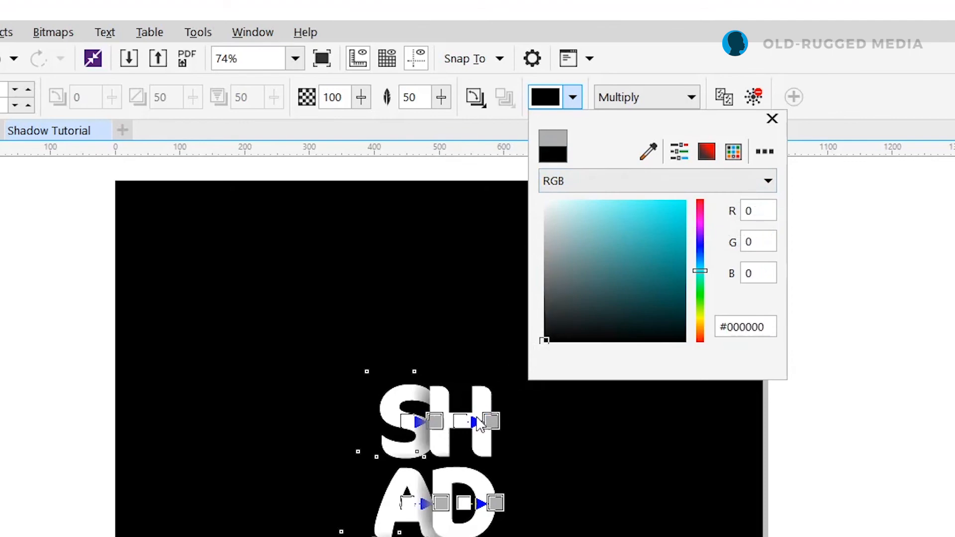
click(450, 249)
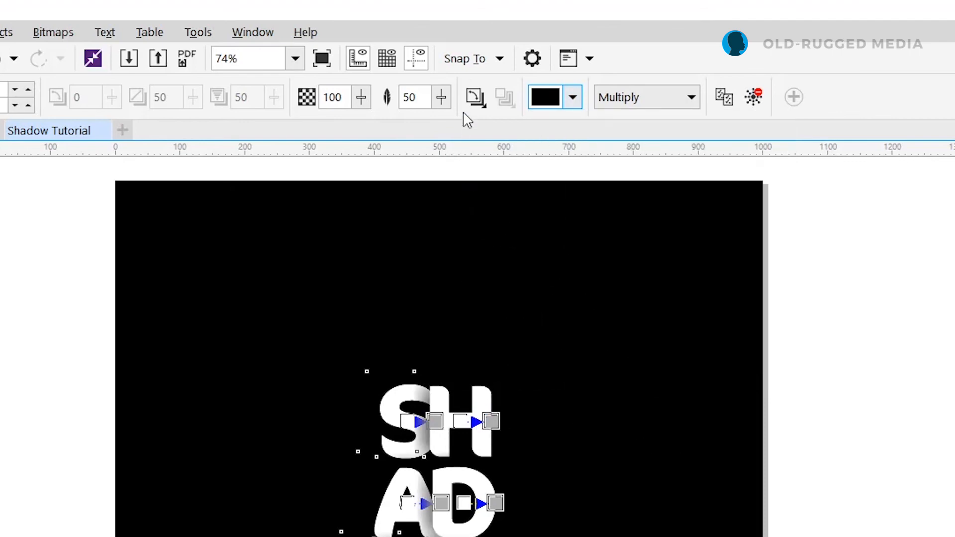
Set the feathering of all the letters' drop shadows to 60.
click(442, 103)
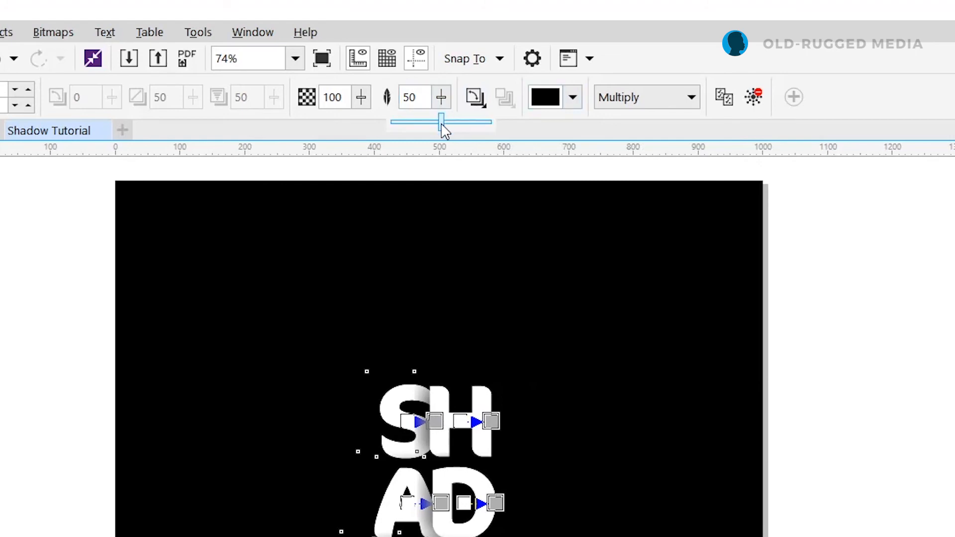
drag(441, 124, 451, 127)
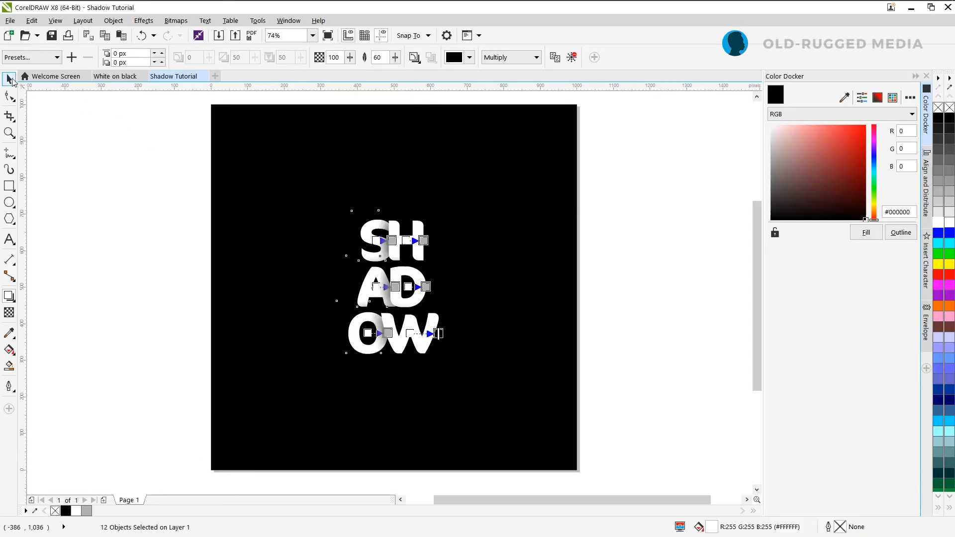
click(12, 79)
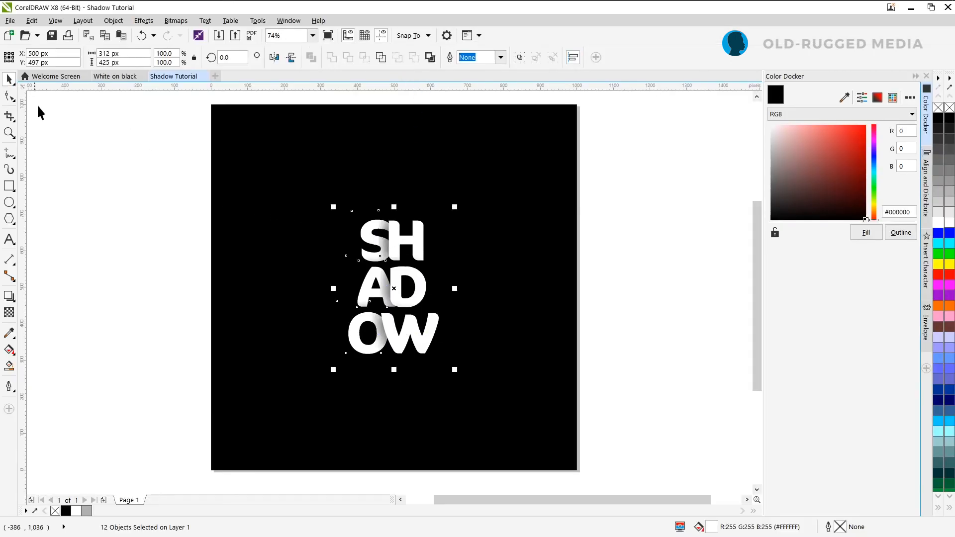
click(228, 226)
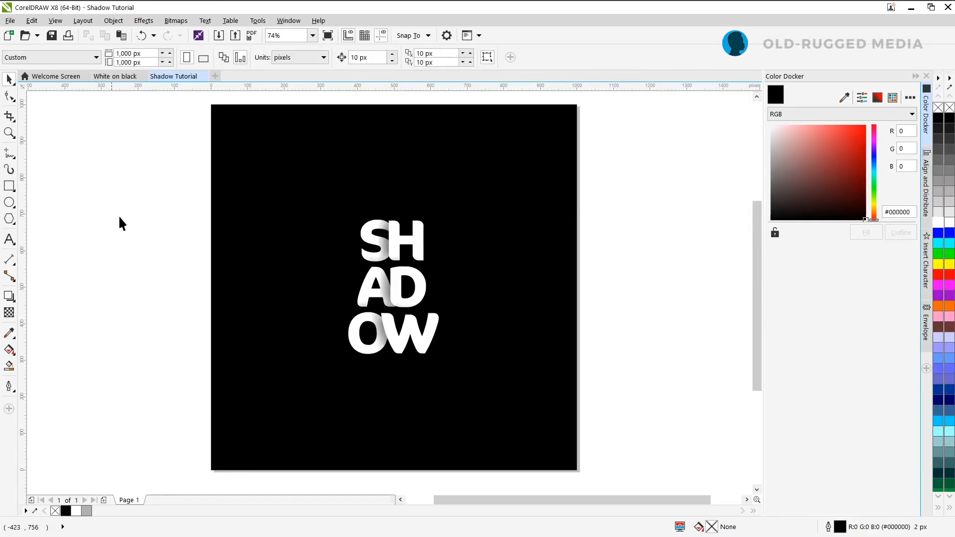
Draw a rectangle of about 423 × 574 px around the letters, centered on the page.
click(9, 185)
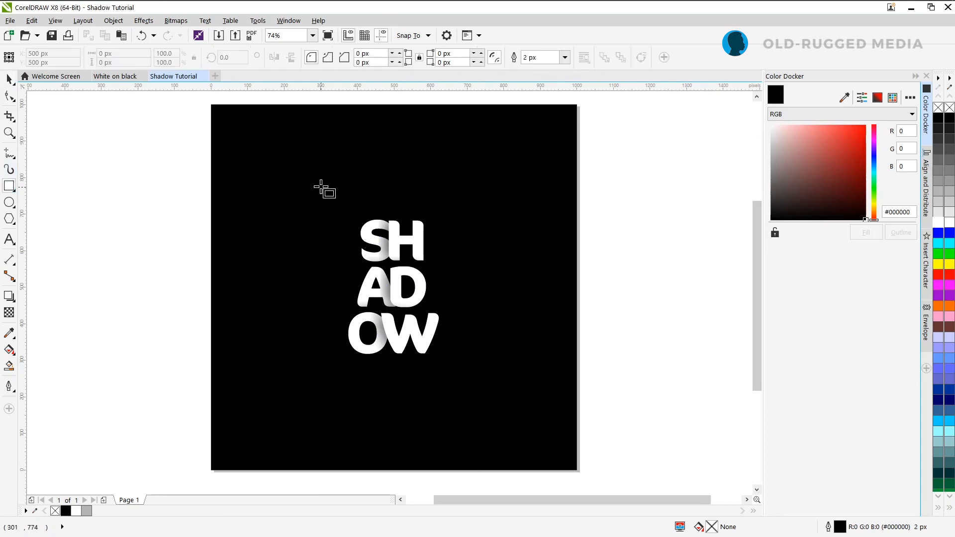
drag(316, 186, 475, 395)
key(space)
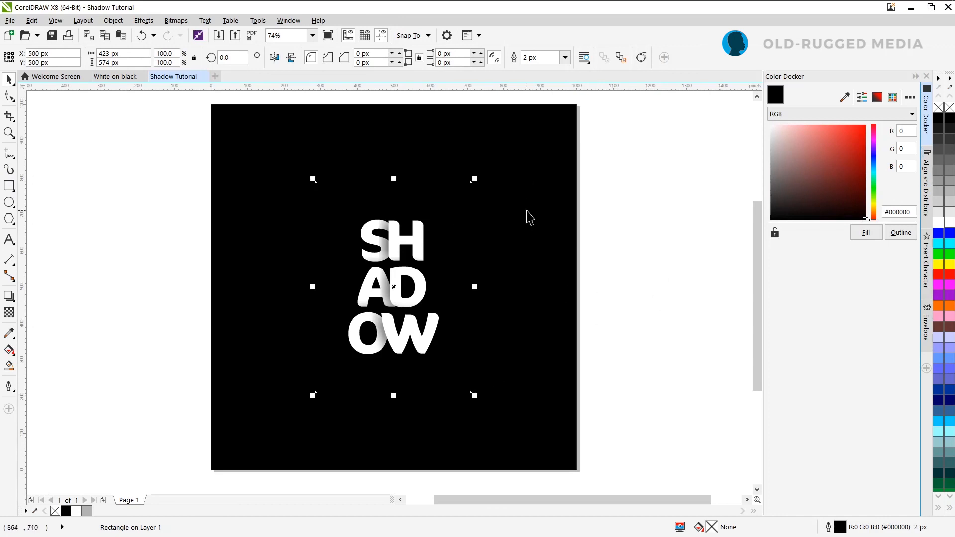
Give the rectangle a white (#FFFFFF) outline with a width of 4 px.
drag(838, 199, 771, 126)
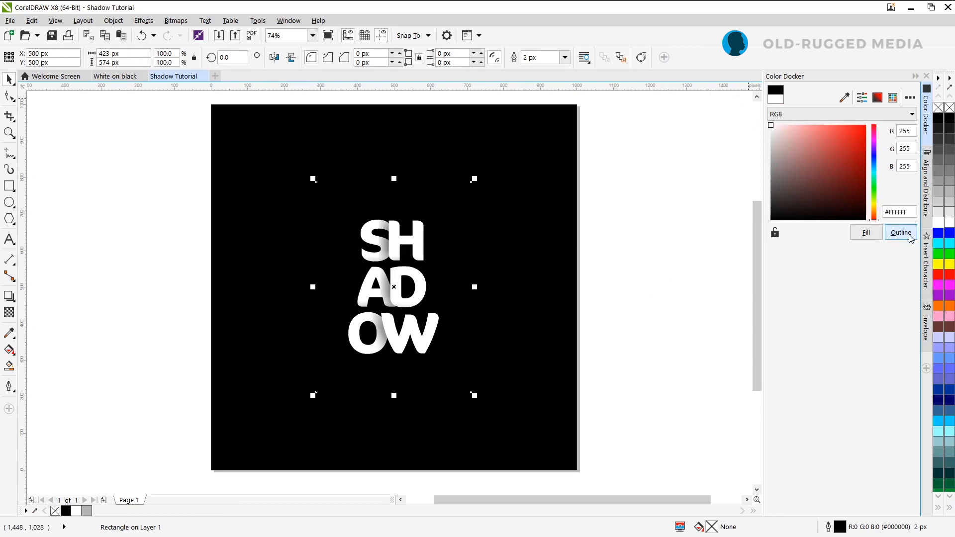
click(887, 238)
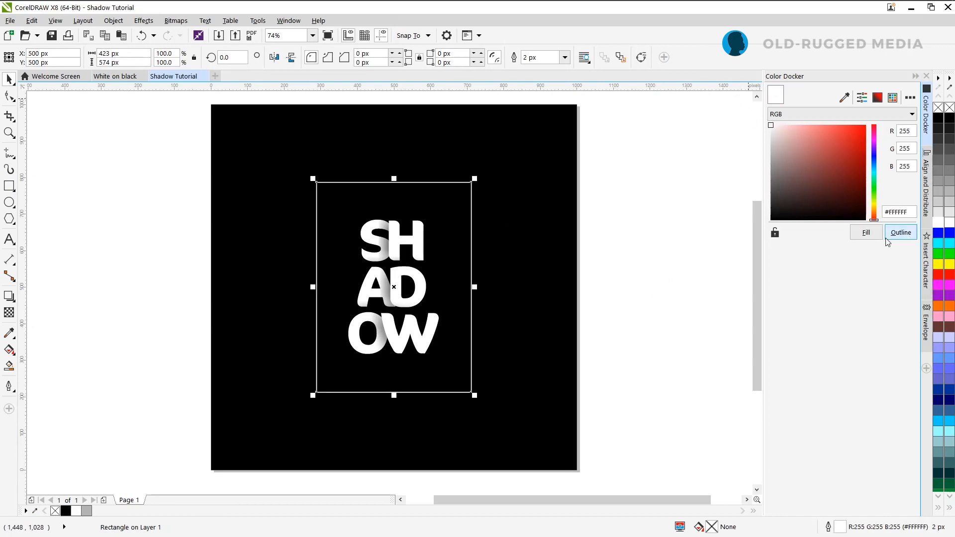
click(565, 58)
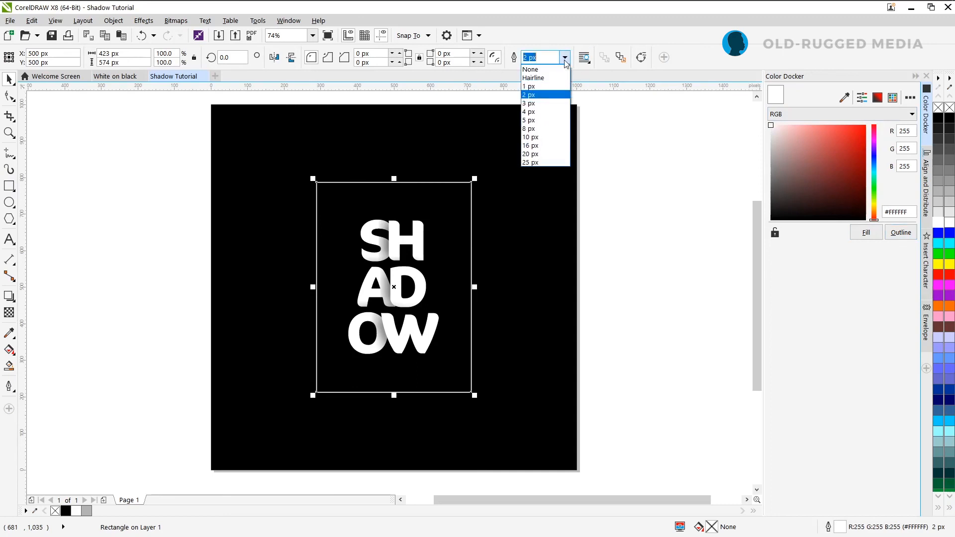
click(537, 112)
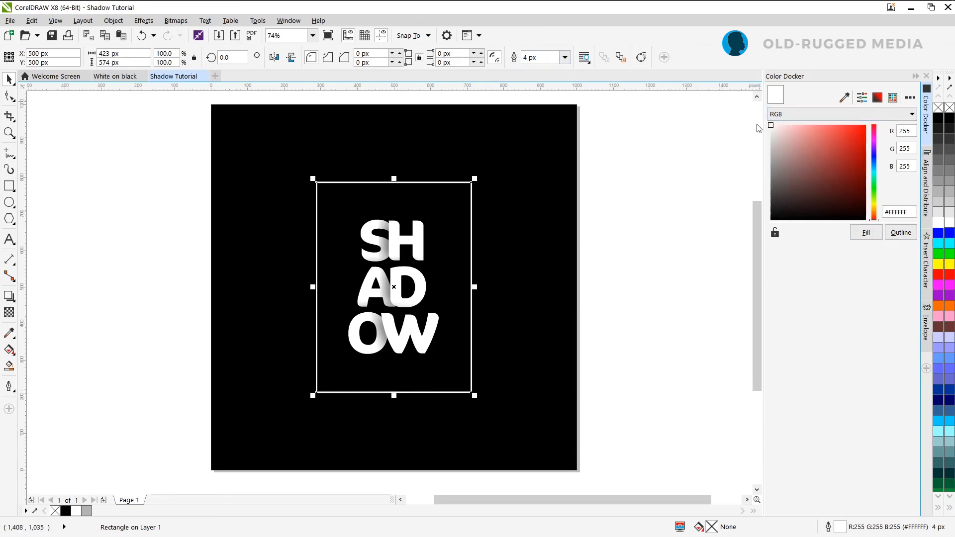
click(631, 170)
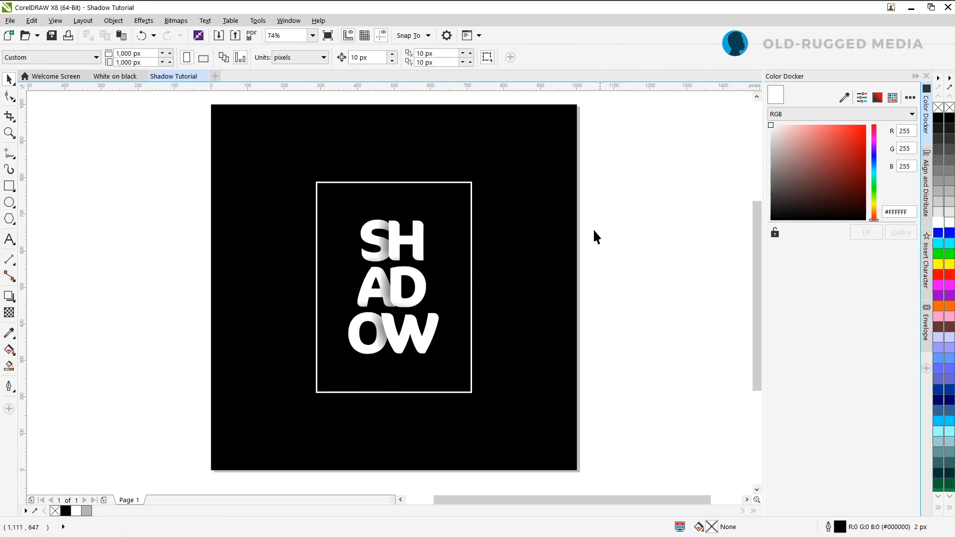
Bring all the letters and their shadows to the front of the layer, above the rectangle.
click(364, 237)
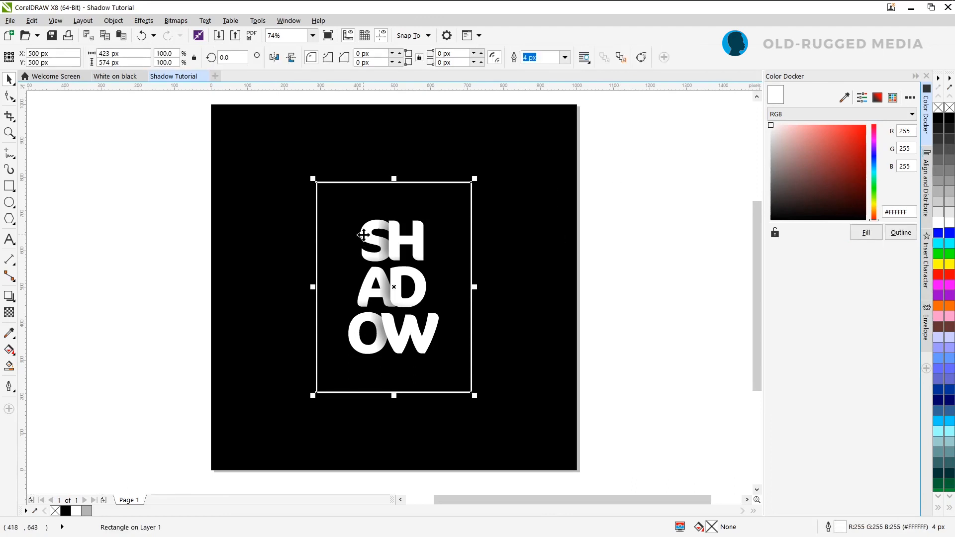
drag(179, 191, 573, 389)
key(shift+Page_Up)
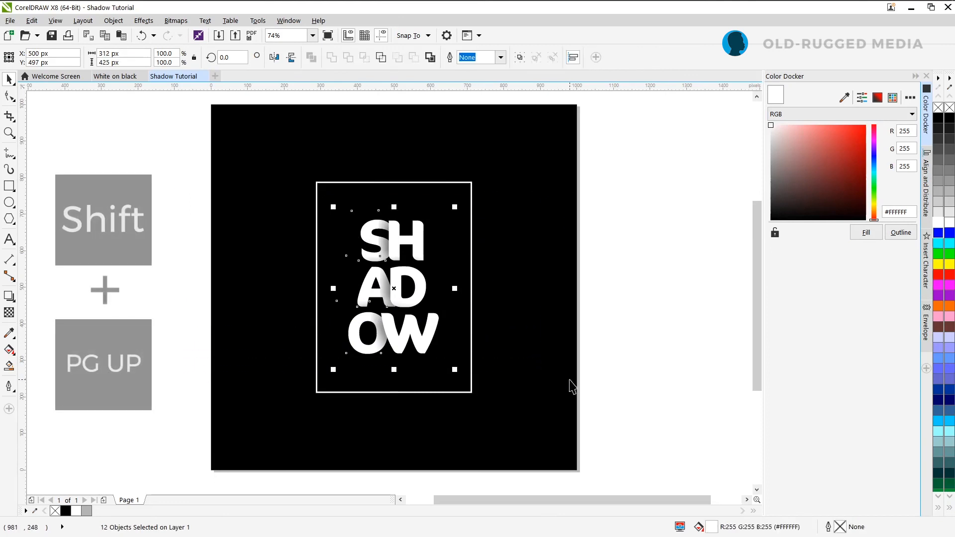
click(640, 218)
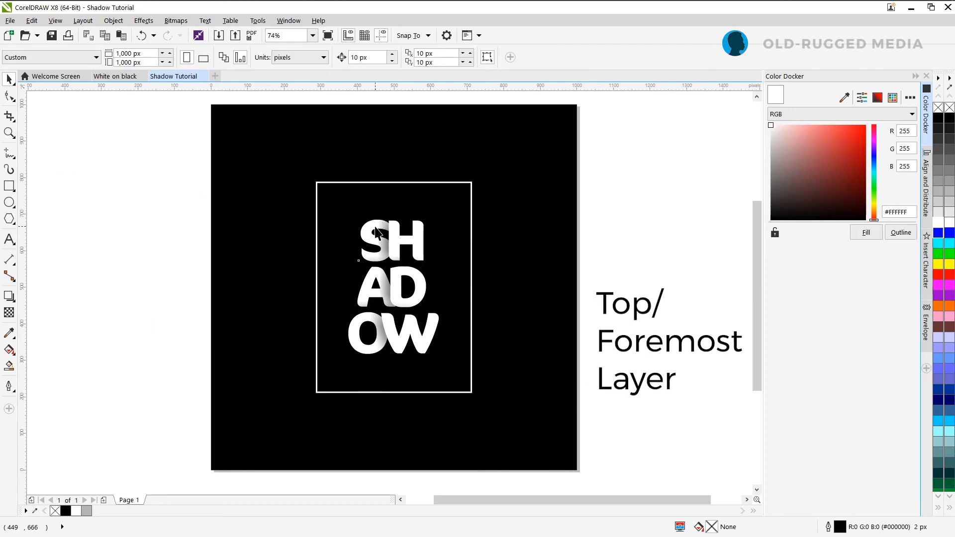
Bring the letters S and O to the front of the layer, one after the other.
click(374, 228)
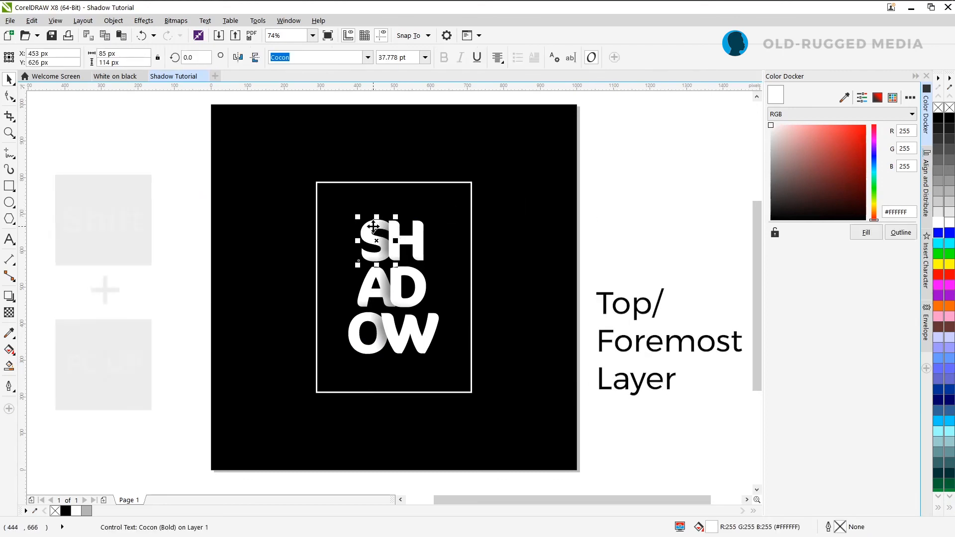
key(shift+Page_Up)
click(624, 230)
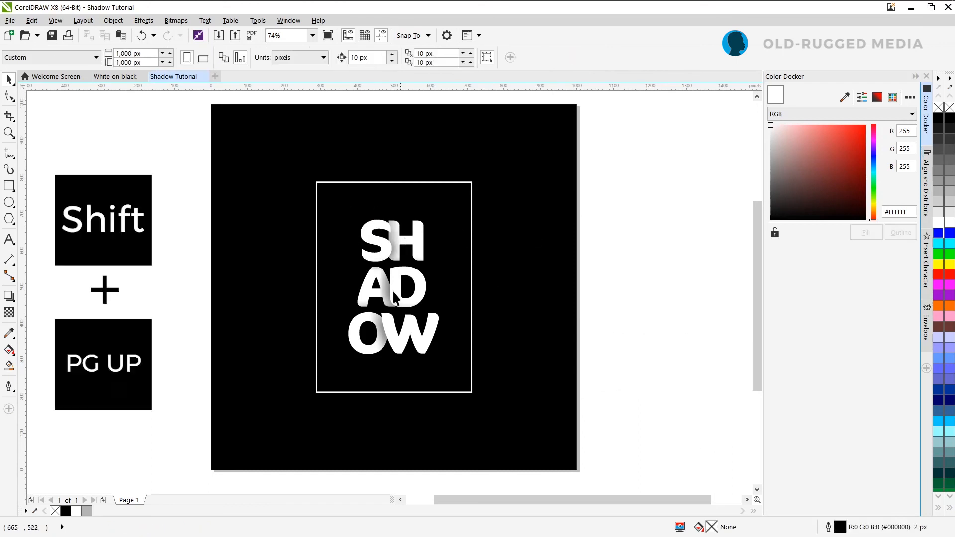
click(359, 325)
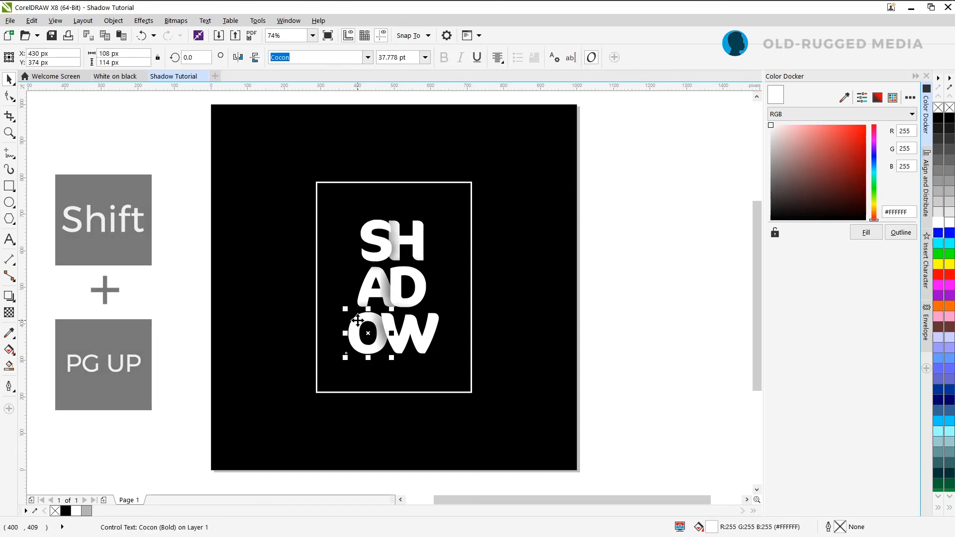
key(shift+Page_Up)
click(580, 288)
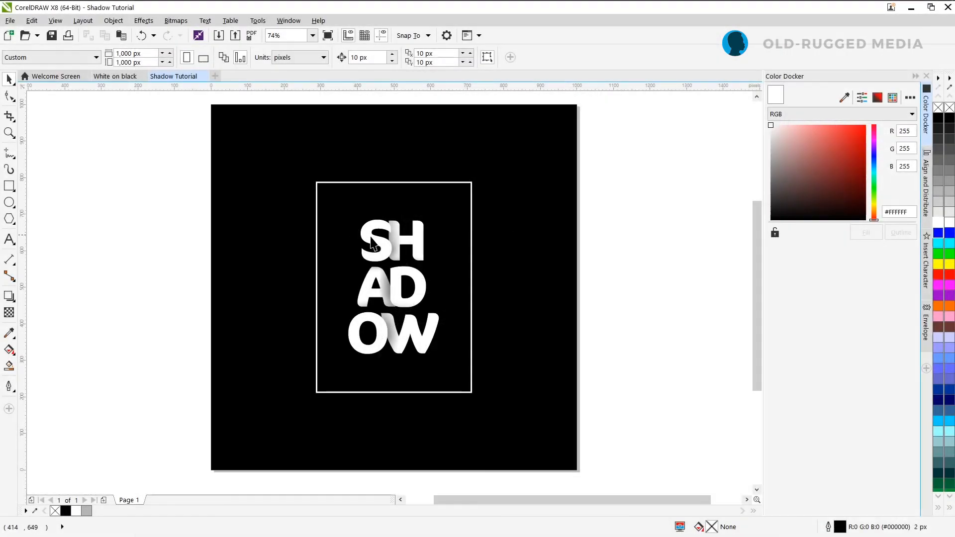
Review the stacking order commands available for the letter S without applying any.
click(374, 242)
click(113, 21)
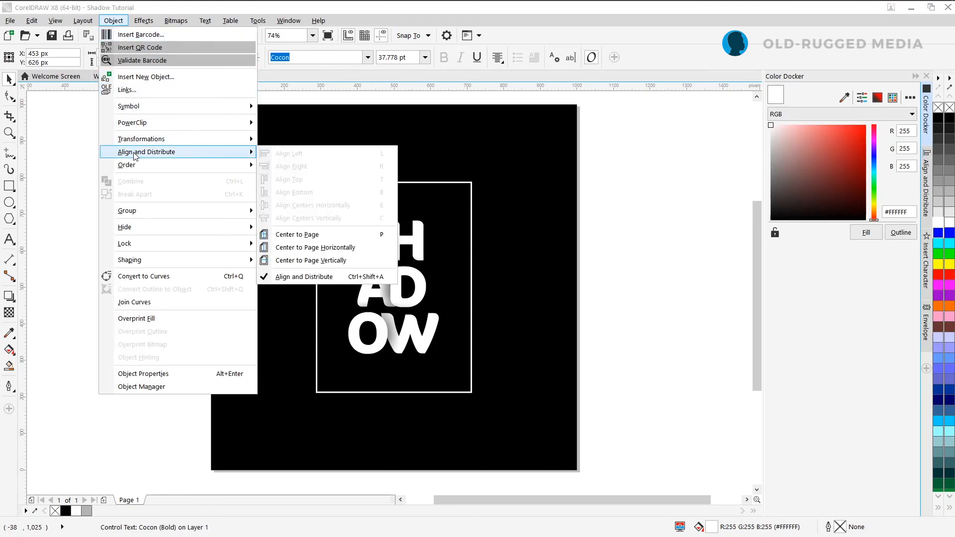
mouse_move(136, 170)
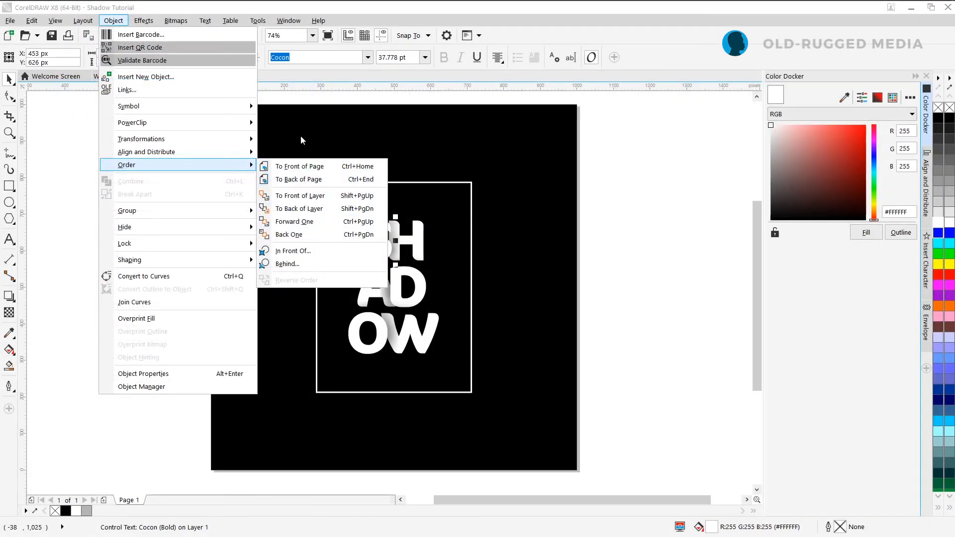
click(319, 235)
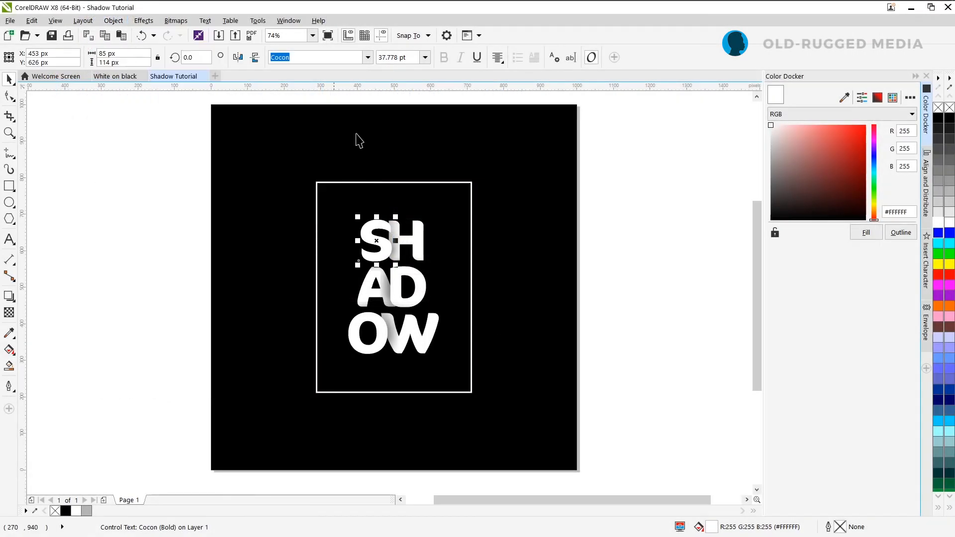
click(602, 145)
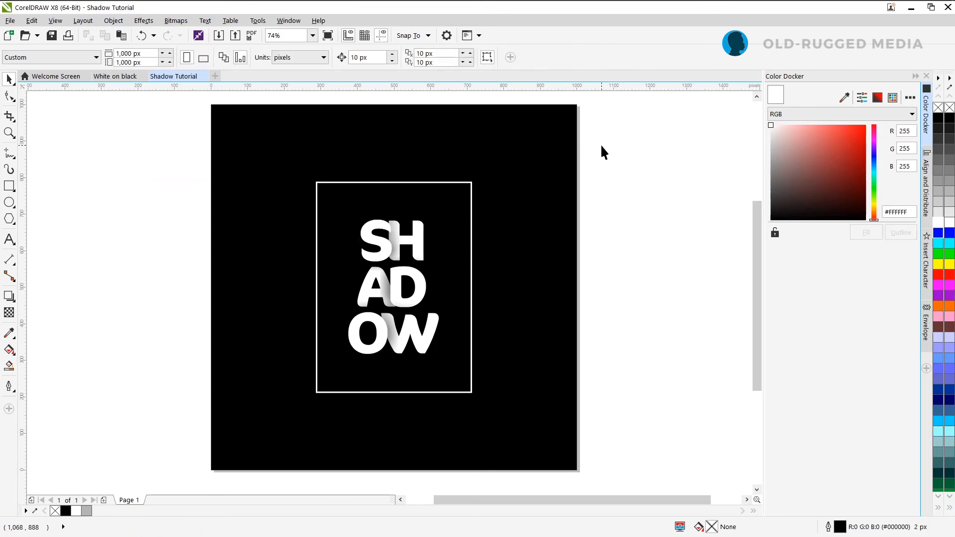